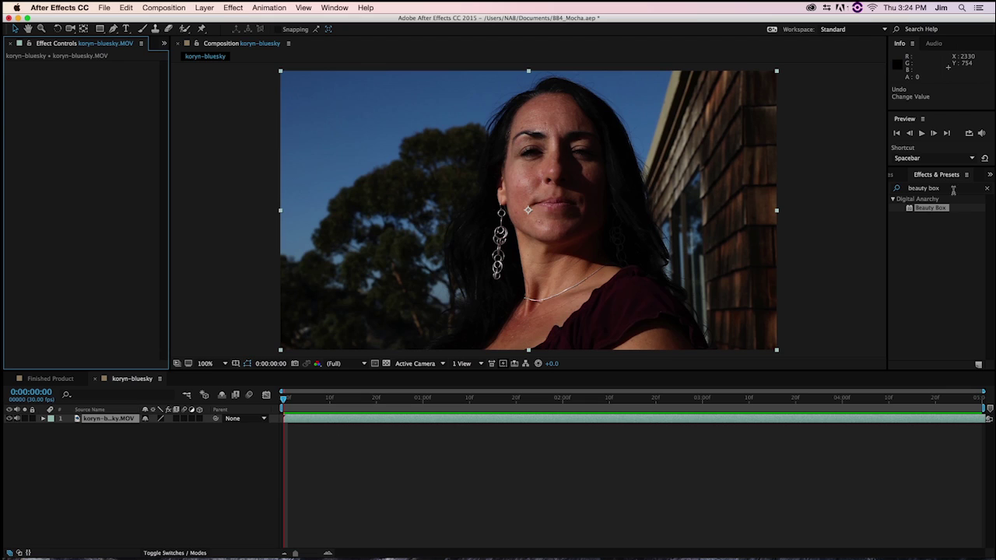
Drag the Beauty Box effect from Effects & Presets onto the koryn-bluesky clip
{"action": "left_click_drag", "start_coordinate": [941, 208], "coordinate": [537, 228]}
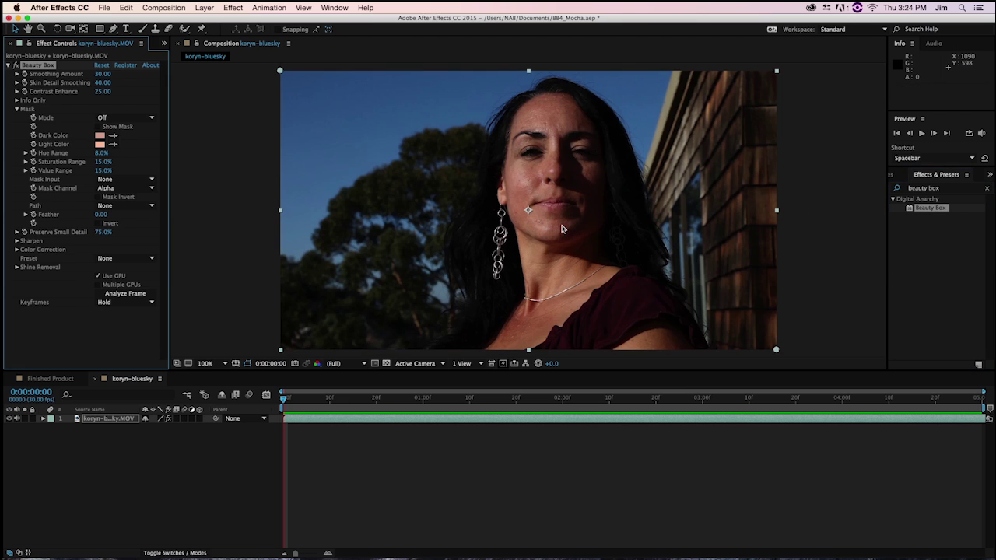
Analyze the frame for dark and light skin colours, check the skin mask, then turn Show Mask off
{"action": "left_click", "coordinate": [101, 296]}
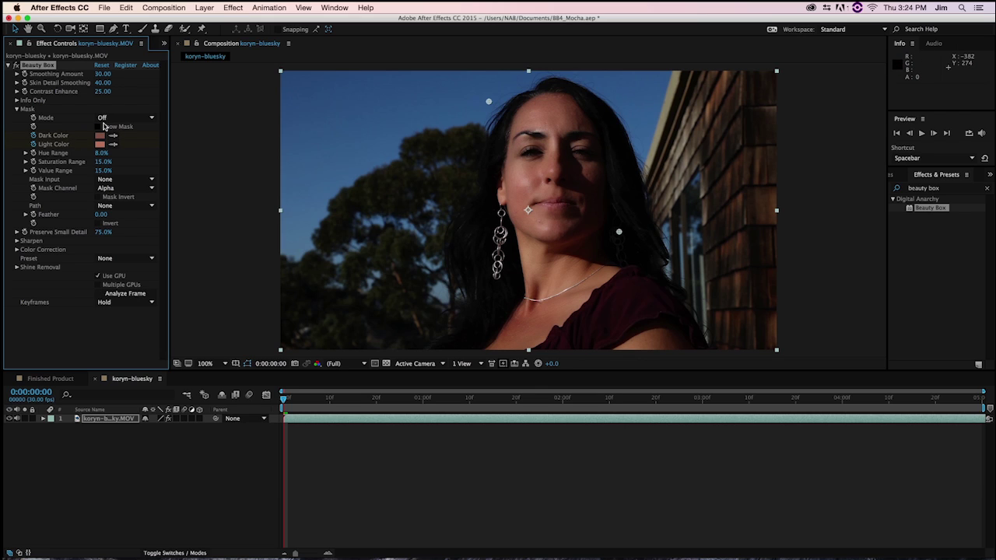
{"action": "left_click", "coordinate": [99, 127]}
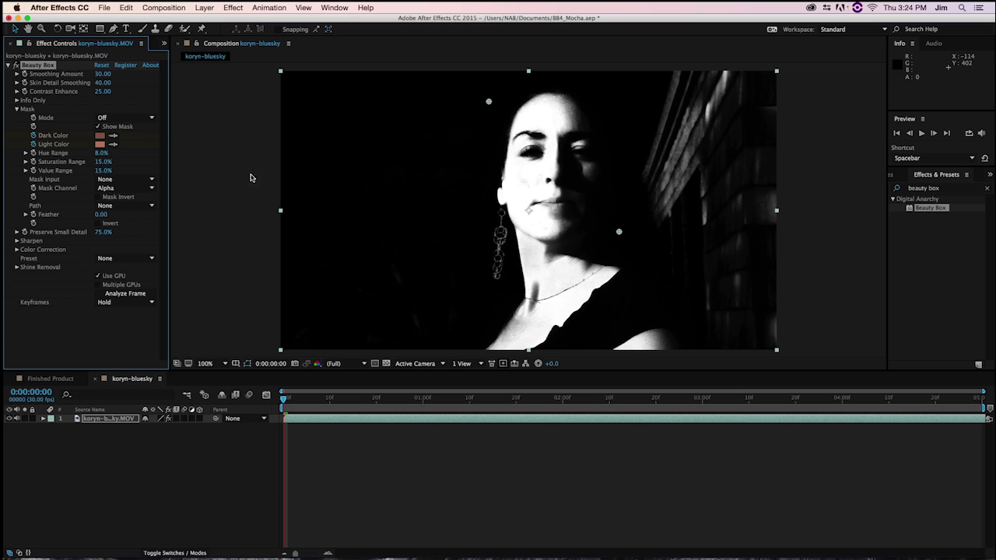
{"action": "left_click", "coordinate": [99, 126]}
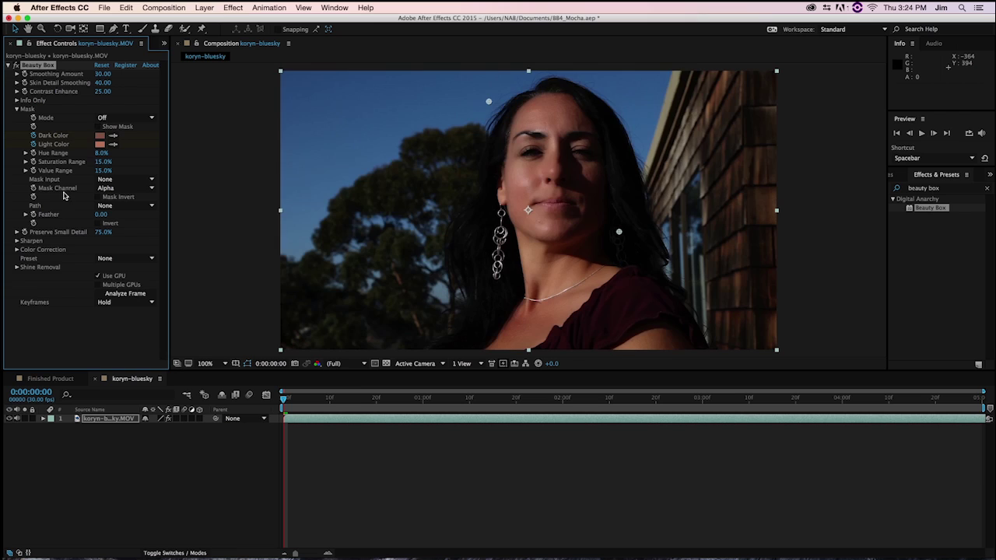
Expand Color Correction, preview a green Adjust Hue shift on the skin, and glance at sharpening settings
{"action": "left_click", "coordinate": [17, 250]}
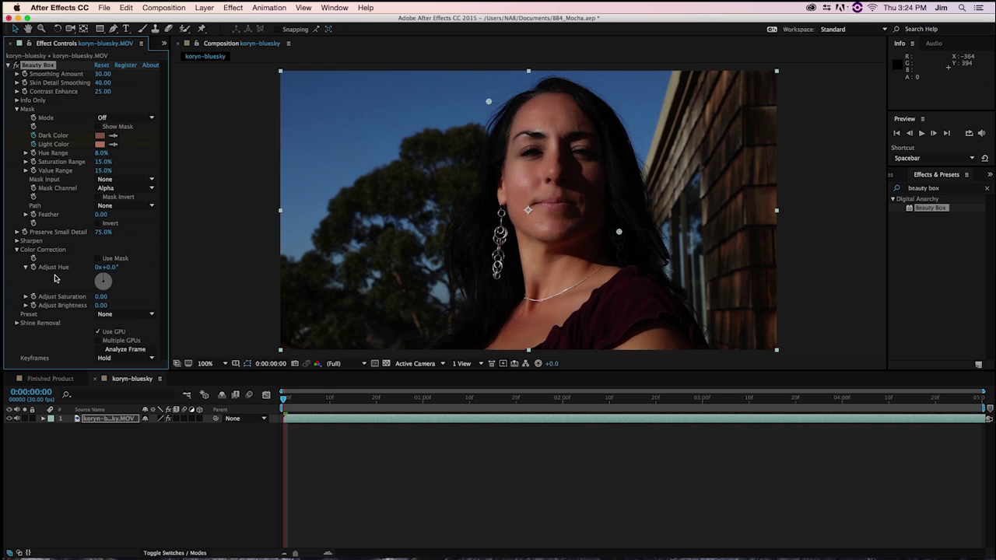
{"action": "left_click_drag", "start_coordinate": [102, 281], "coordinate": [123, 267]}
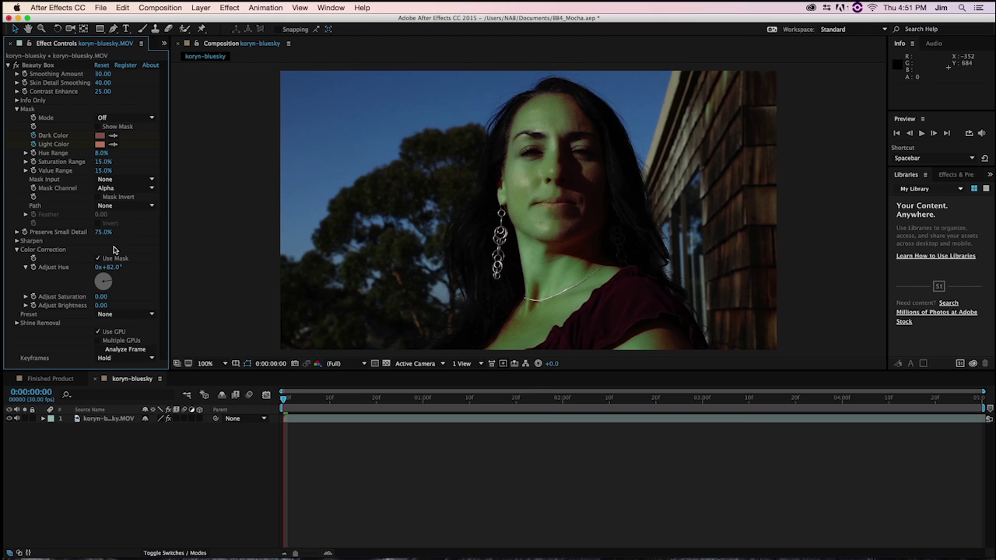
{"action": "left_click", "coordinate": [16, 241]}
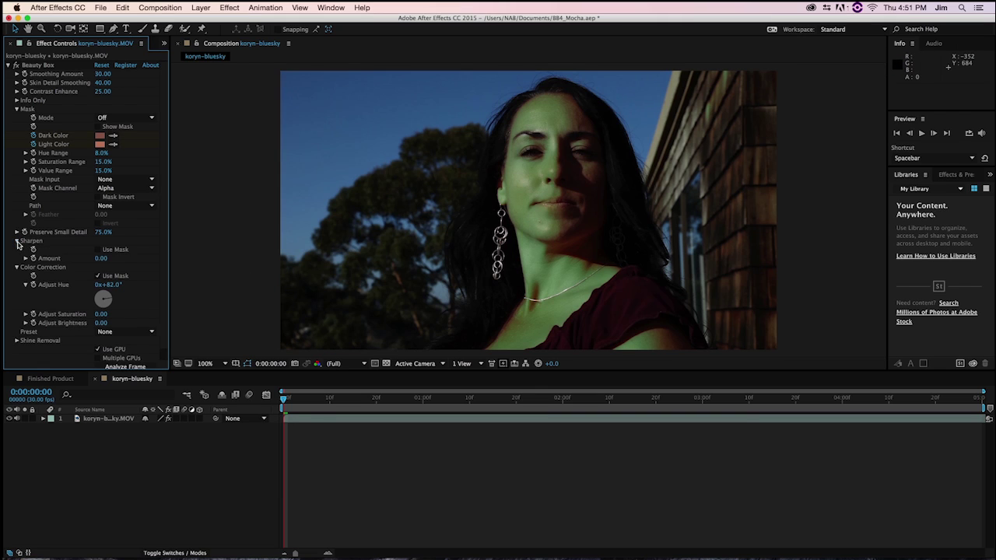
{"action": "left_click", "coordinate": [16, 242]}
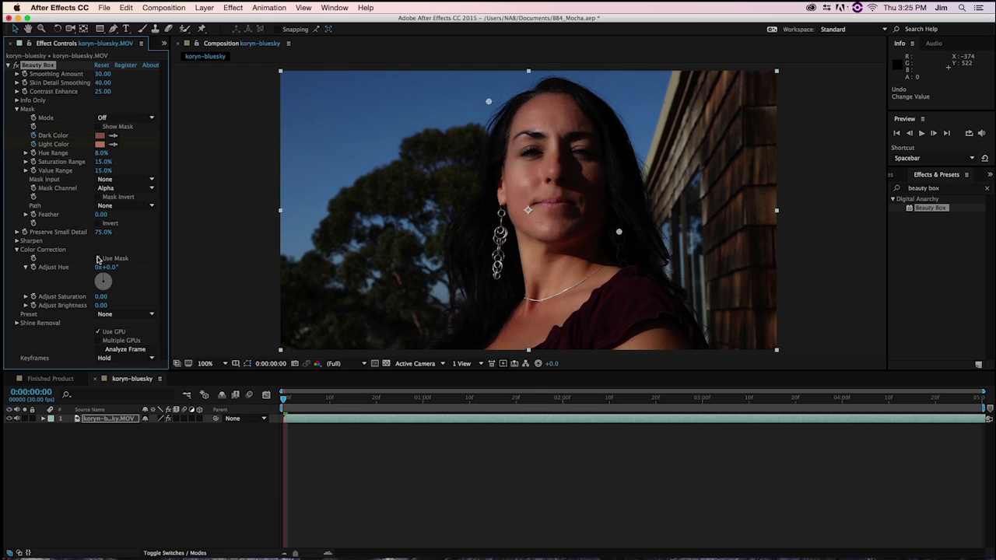
Collapse Color Correction, select the koryn-bluesky layer, and choose Animation > Track in mocha AE
{"action": "left_click", "coordinate": [18, 255]}
{"action": "left_click", "coordinate": [17, 251]}
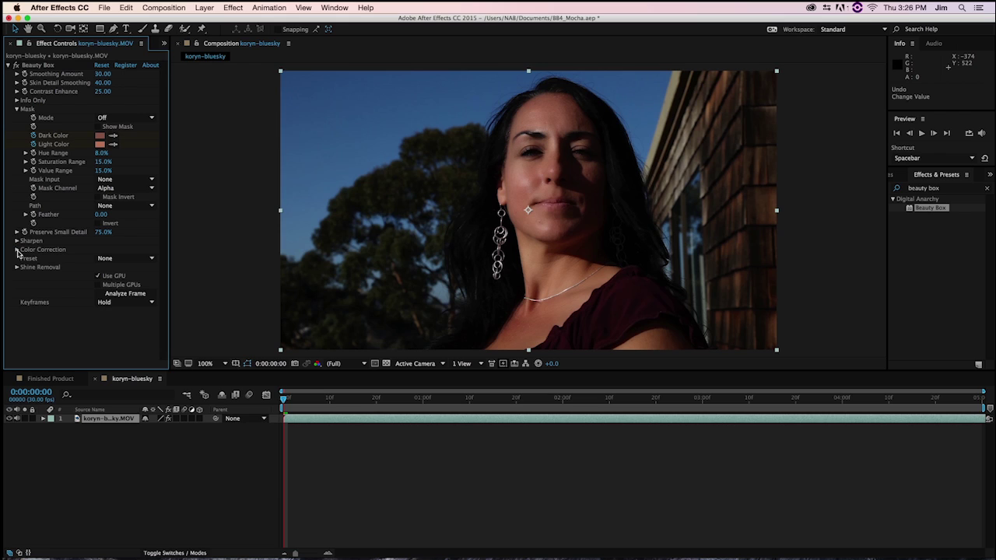
{"action": "left_click", "coordinate": [102, 421]}
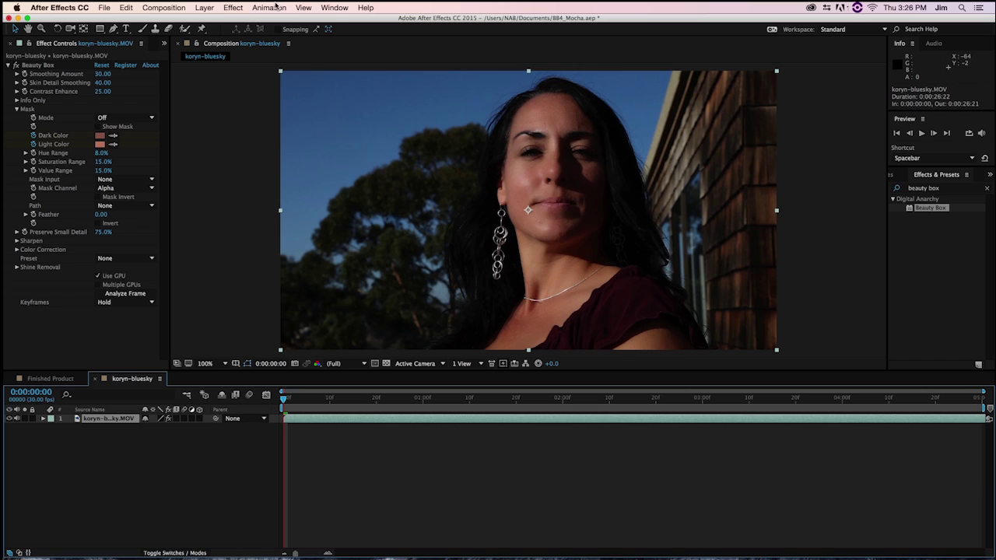
{"action": "left_click", "coordinate": [274, 7]}
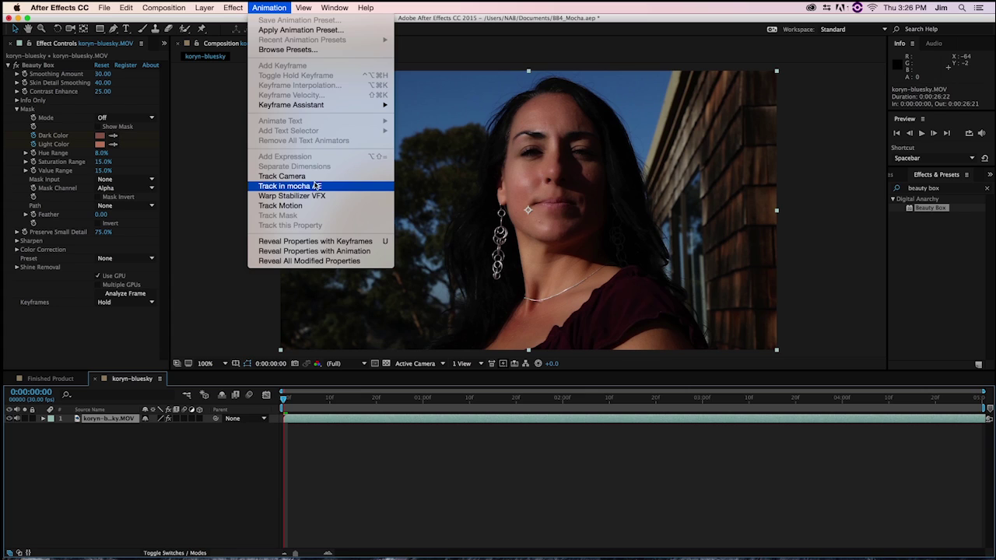
{"action": "left_click", "coordinate": [321, 188]}
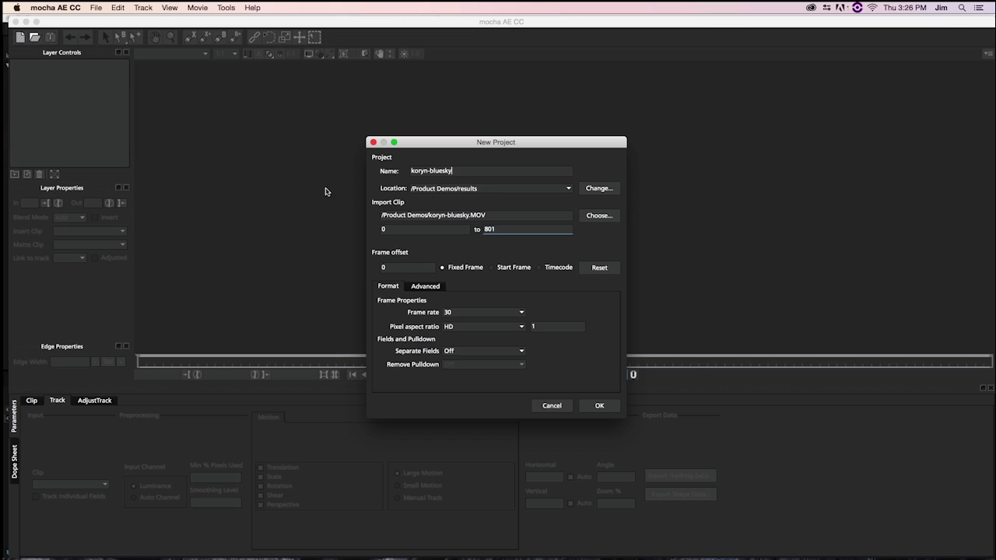
Name the new mocha project shehulk-roto and create it with the clip loaded
{"action": "left_click_drag", "start_coordinate": [495, 171], "coordinate": [377, 172]}
{"action": "type", "text": "shehulk-roto"}
{"action": "left_click", "coordinate": [610, 412]}
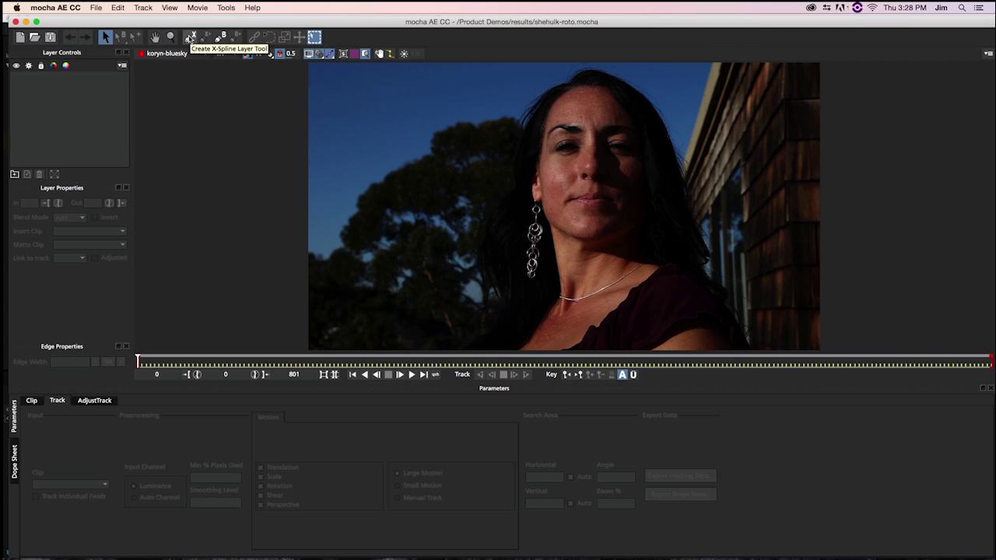
With the X-Spline tool, place points down the left hairline, cheek, jaw and neck
{"action": "left_click", "coordinate": [189, 39]}
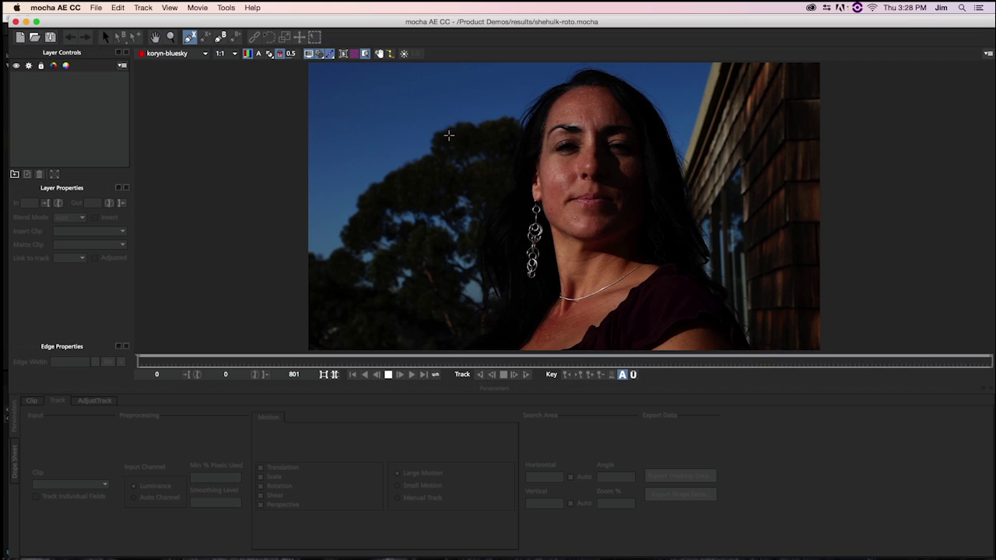
{"action": "left_click", "coordinate": [569, 88]}
{"action": "left_click", "coordinate": [547, 102]}
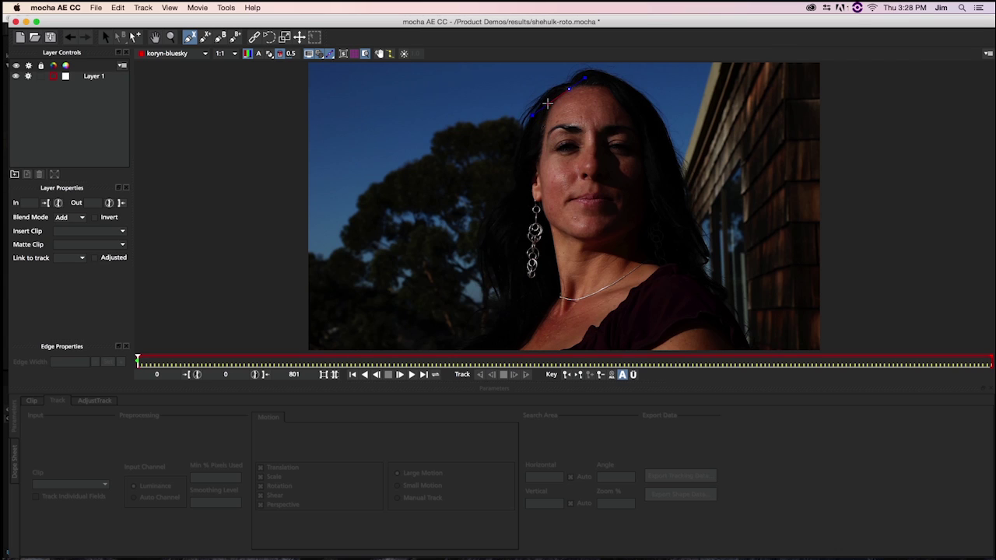
{"action": "left_click", "coordinate": [538, 146]}
{"action": "left_click", "coordinate": [532, 179]}
{"action": "left_click", "coordinate": [530, 192]}
{"action": "left_click", "coordinate": [536, 206]}
{"action": "left_click", "coordinate": [548, 228]}
{"action": "left_click", "coordinate": [556, 273]}
{"action": "left_click", "coordinate": [557, 298]}
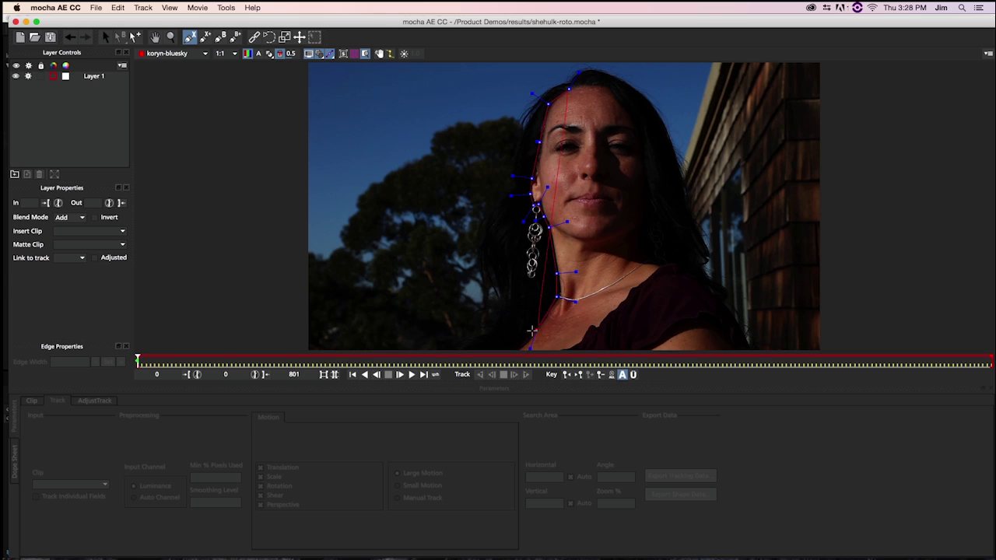
Continue the outline across the chest and up the right hair edge, then close the shape
{"action": "left_click", "coordinate": [514, 350]}
{"action": "left_click", "coordinate": [574, 352]}
{"action": "left_click", "coordinate": [597, 330]}
{"action": "left_click", "coordinate": [624, 306]}
{"action": "left_click_drag", "start_coordinate": [624, 304], "coordinate": [665, 265]}
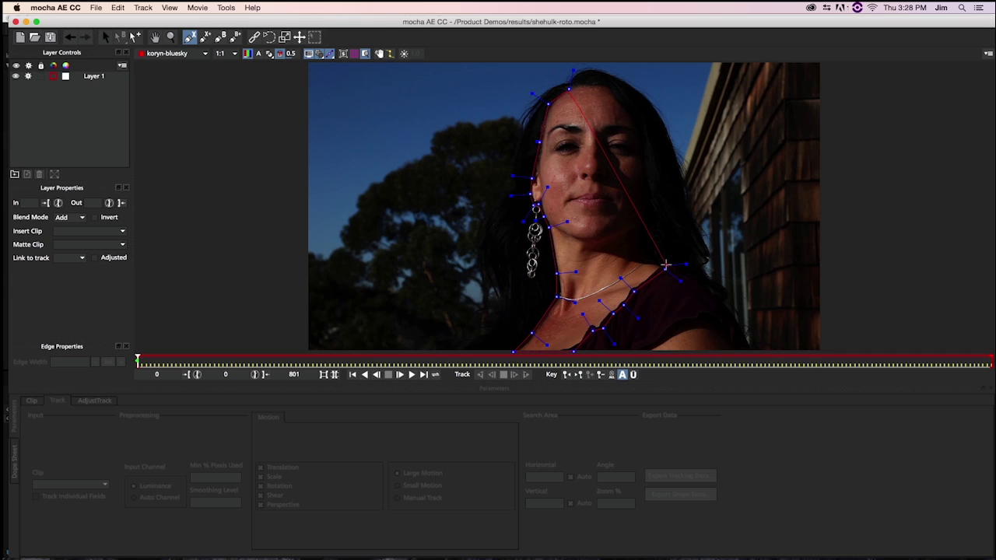
{"action": "left_click", "coordinate": [640, 221]}
{"action": "left_click", "coordinate": [650, 154]}
{"action": "left_click", "coordinate": [625, 110]}
{"action": "left_click_drag", "start_coordinate": [625, 109], "coordinate": [587, 81]}
{"action": "left_click", "coordinate": [589, 80]}
{"action": "right_click", "coordinate": [583, 81]}
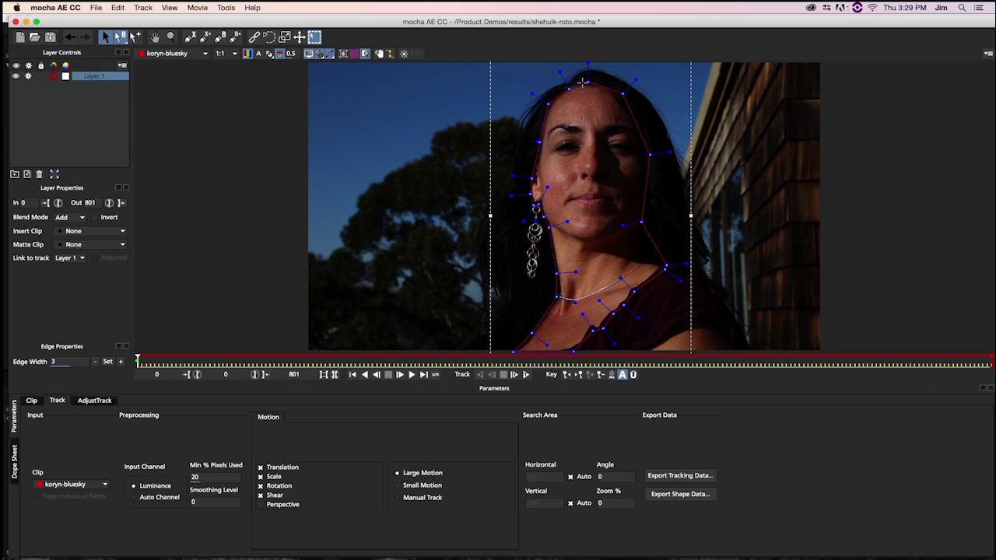
Add a second X-spline shape along the right shoulder to the frame bottom, then switch to After Effects
{"action": "left_click", "coordinate": [204, 39]}
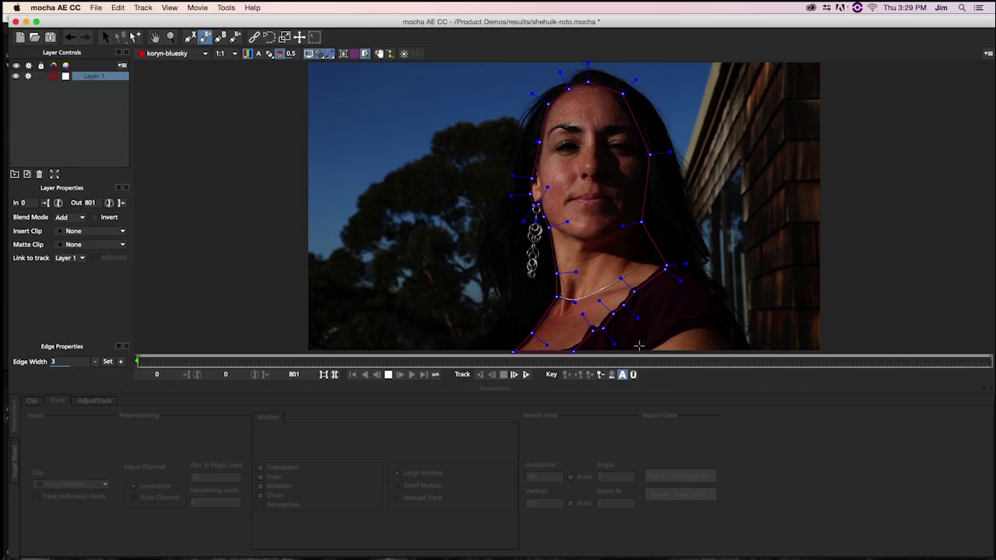
{"action": "right_click", "coordinate": [638, 344]}
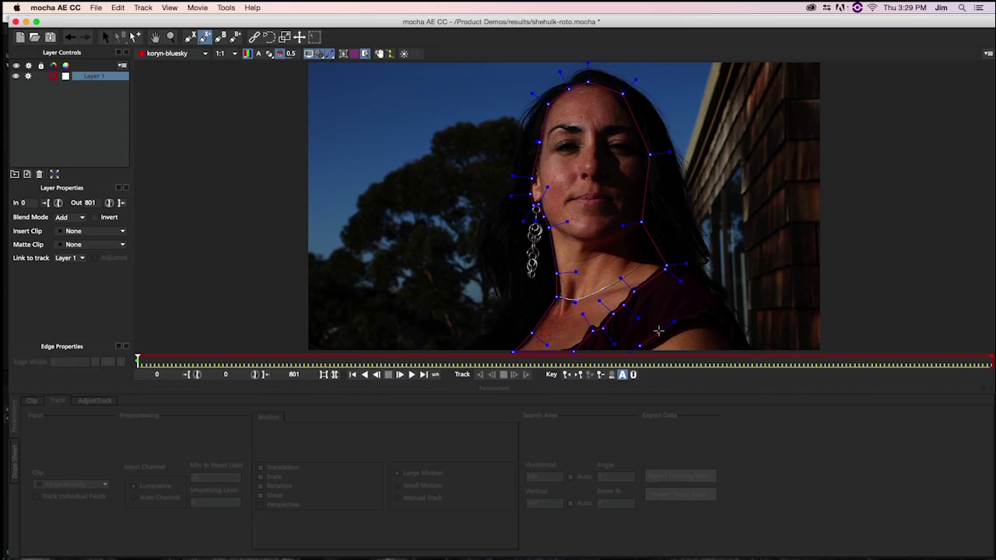
{"action": "left_click", "coordinate": [701, 316]}
{"action": "left_click", "coordinate": [734, 328]}
{"action": "left_click", "coordinate": [739, 353]}
{"action": "right_click", "coordinate": [634, 346]}
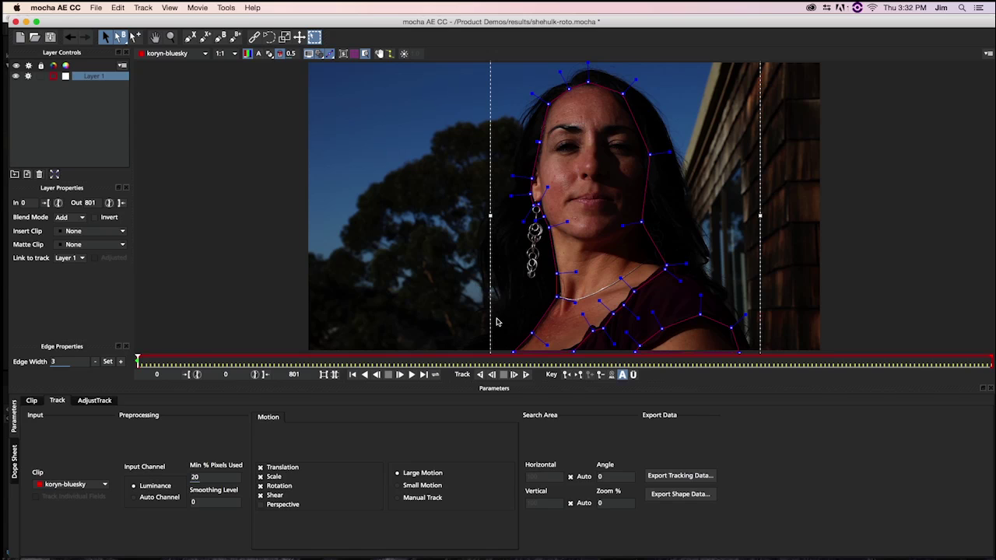
{"action": "key", "text": "super+Tab"}
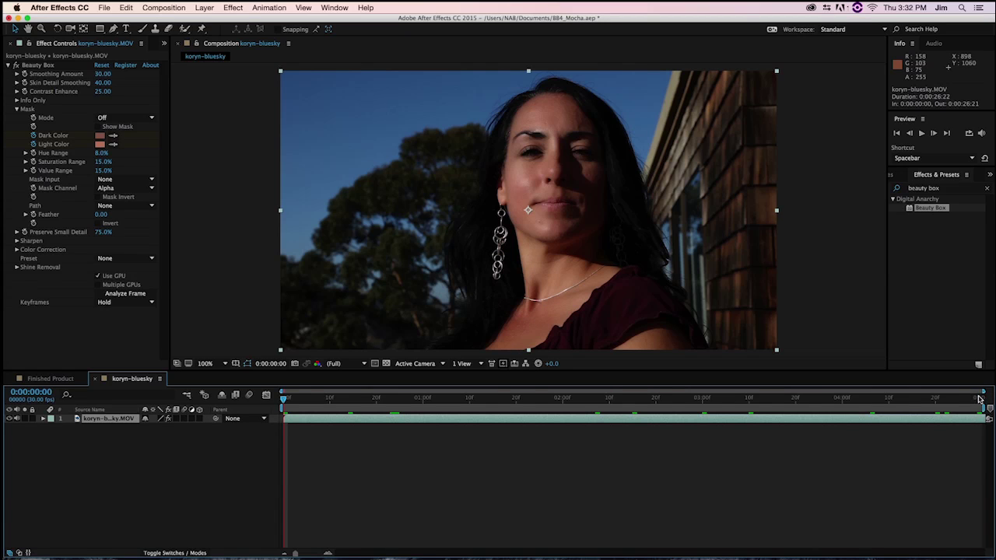
Switch from After Effects back to the shehulk-roto project in mocha AE
{"action": "key", "text": "super+Tab"}
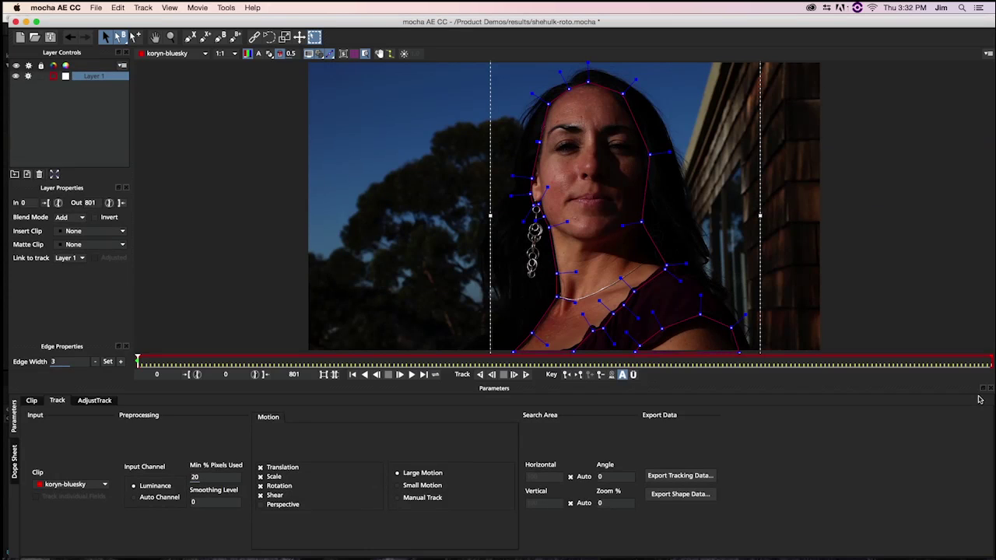
Start tracking the Layer 1 shapes forward through the clip with Track Forwards
{"action": "left_click", "coordinate": [514, 375]}
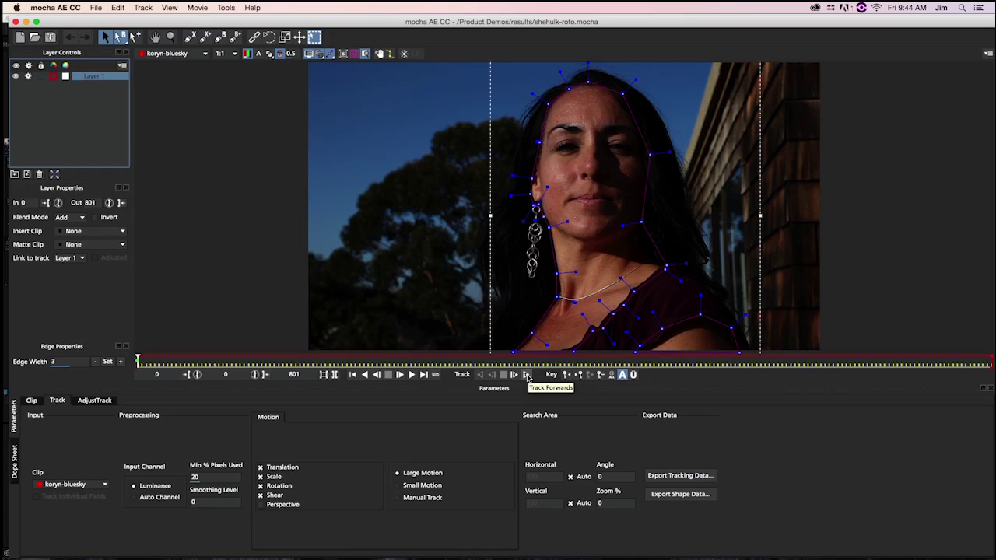
{"action": "left_click", "coordinate": [527, 376]}
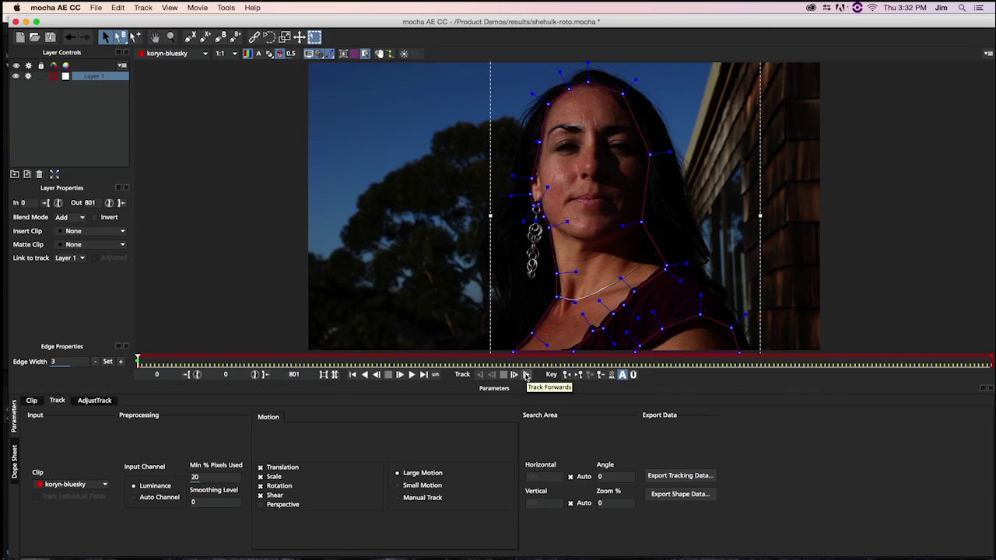
{"action": "left_click", "coordinate": [526, 376]}
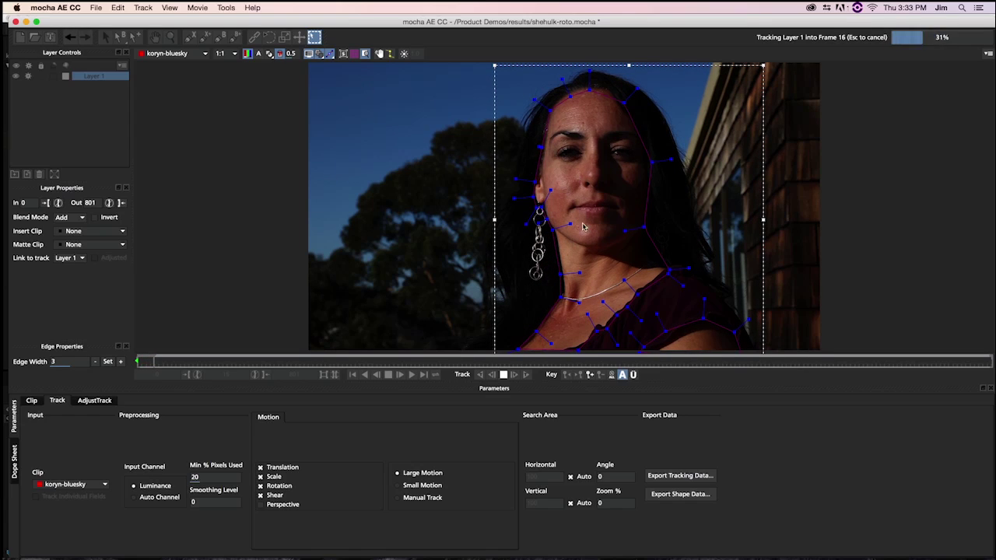
Stop tracking, nudge the top-of-head point, and resume forward tracking in short runs
{"action": "key", "text": "Escape"}
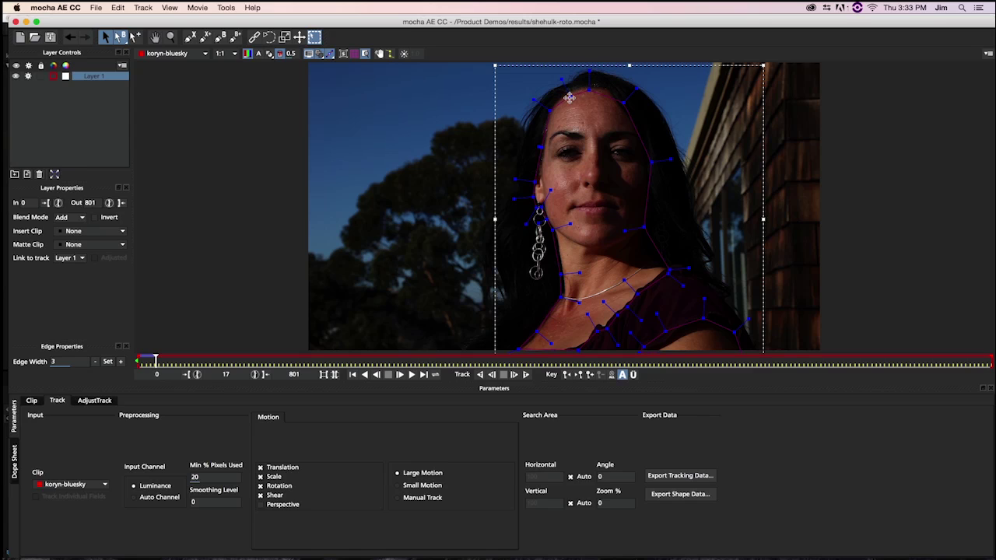
{"action": "left_click_drag", "start_coordinate": [569, 97], "coordinate": [611, 90]}
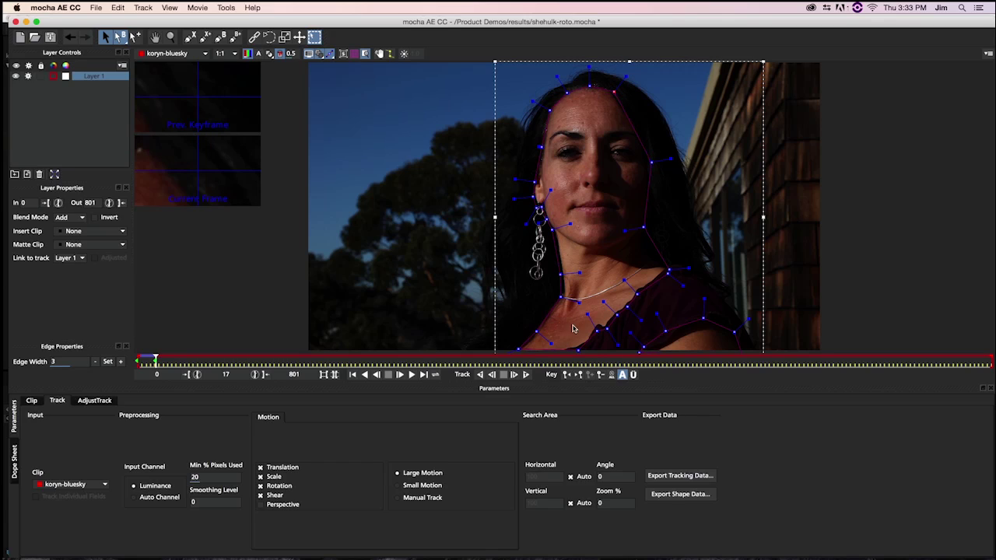
{"action": "left_click", "coordinate": [527, 375]}
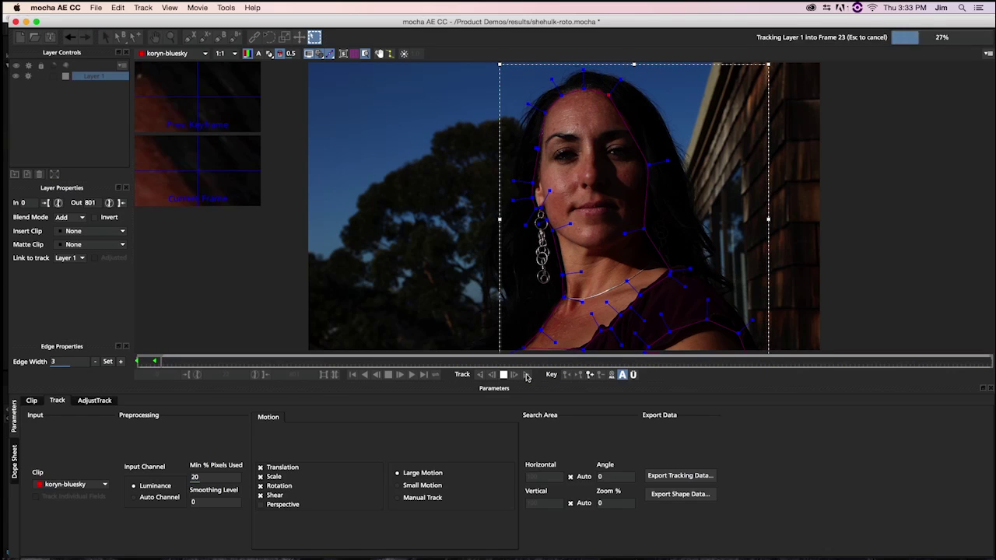
{"action": "key", "text": "Escape"}
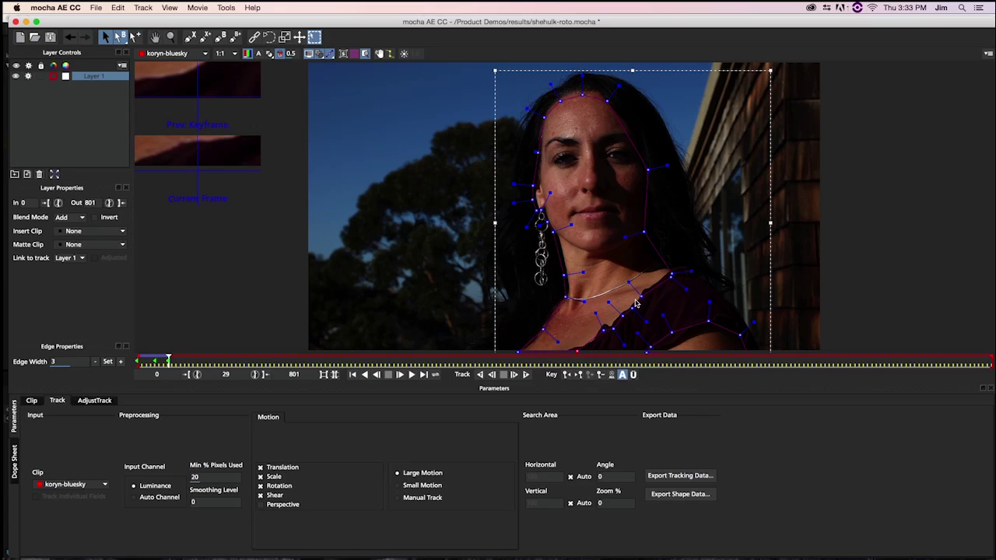
{"action": "left_click", "coordinate": [526, 375]}
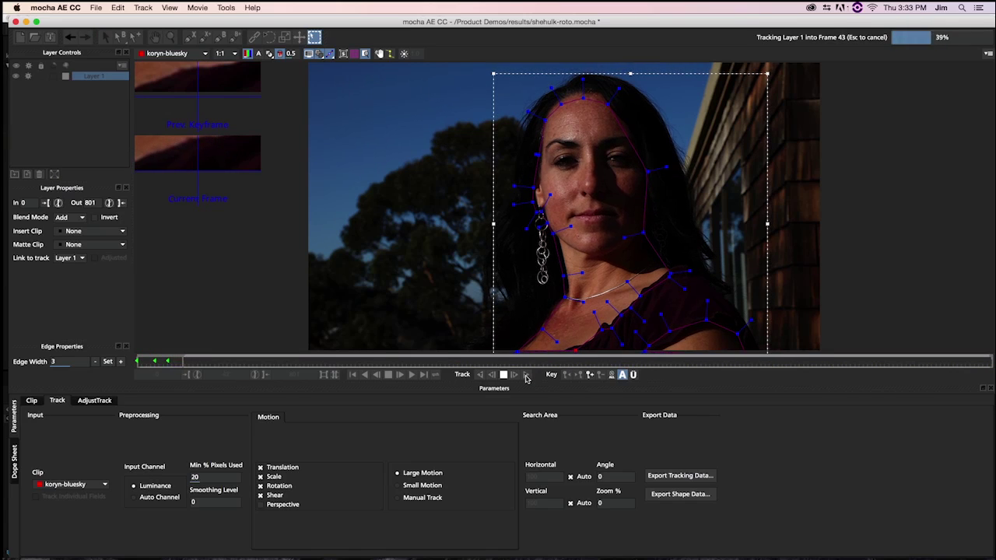
{"action": "key", "text": "Escape"}
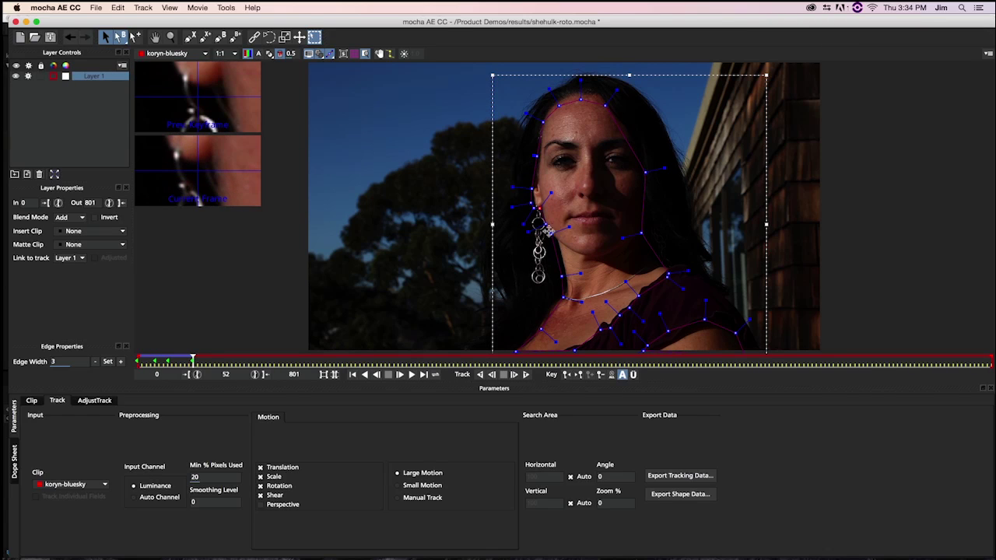
Keep tracking forward in short runs, reviewing the shape fit, until frame 153
{"action": "key", "text": "t"}
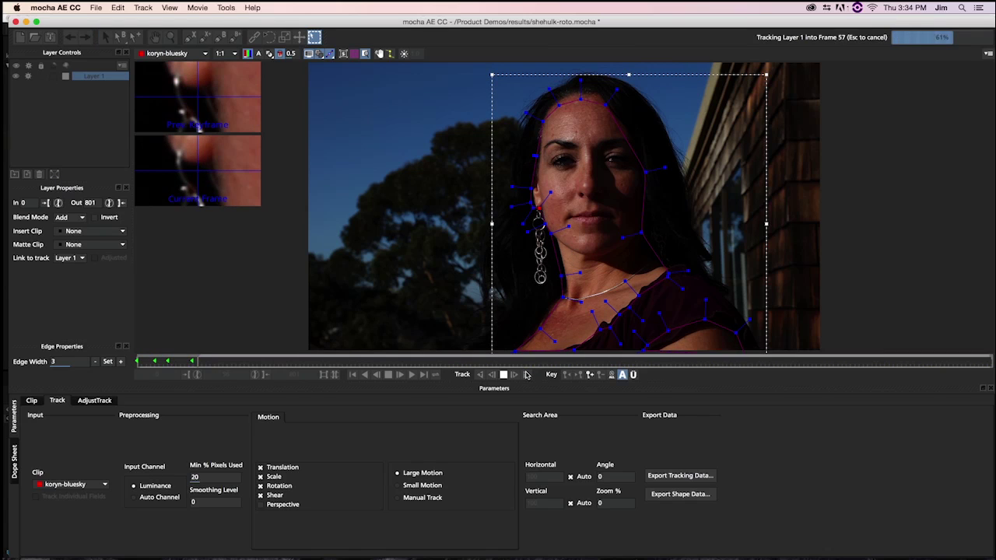
{"action": "key", "text": "Escape"}
{"action": "left_click", "coordinate": [528, 376]}
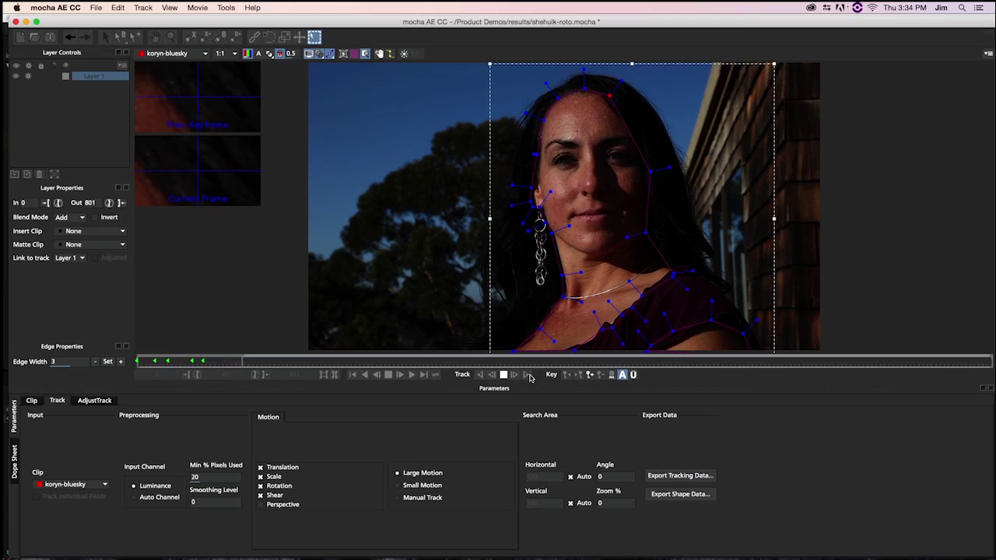
{"action": "key", "text": "Escape"}
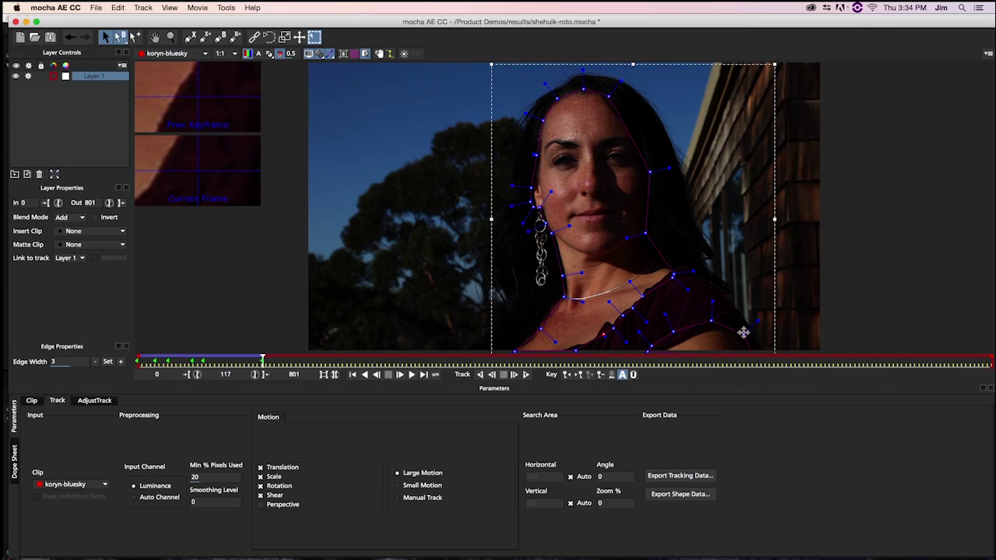
{"action": "mouse_move", "coordinate": [263, 359]}
{"action": "left_mouse_down"}
{"action": "mouse_move", "coordinate": [280, 359]}
{"action": "mouse_move", "coordinate": [263, 359]}
{"action": "left_mouse_up"}
{"action": "left_click", "coordinate": [525, 375]}
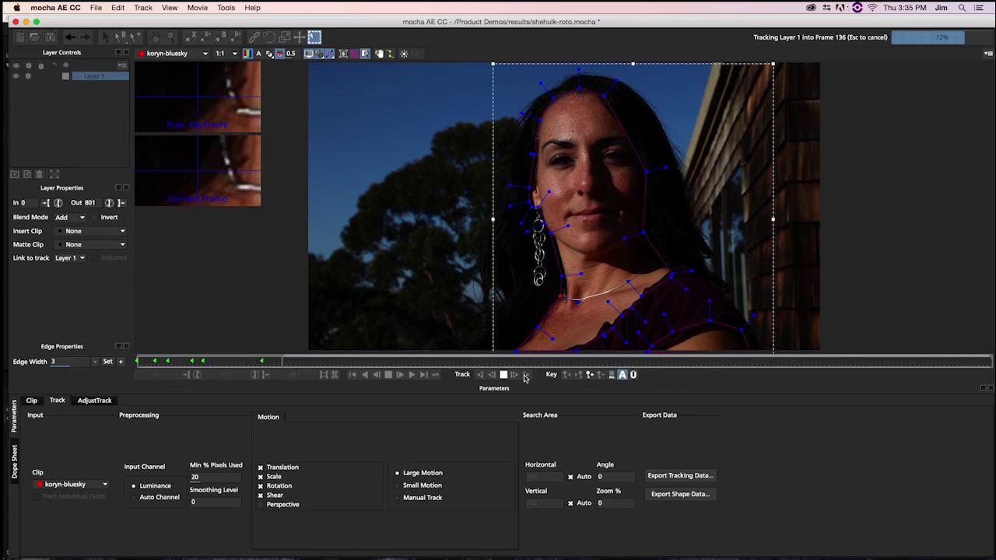
{"action": "key", "text": "Escape"}
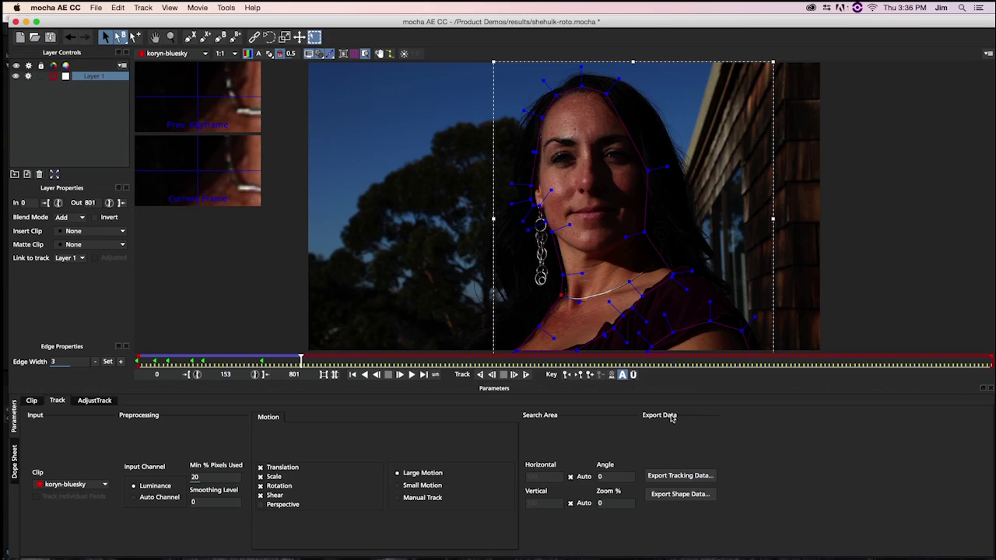
Copy Layer 1's shapes to the clipboard as 'mocha shape data for AE' for the selected layer
{"action": "left_click", "coordinate": [105, 82]}
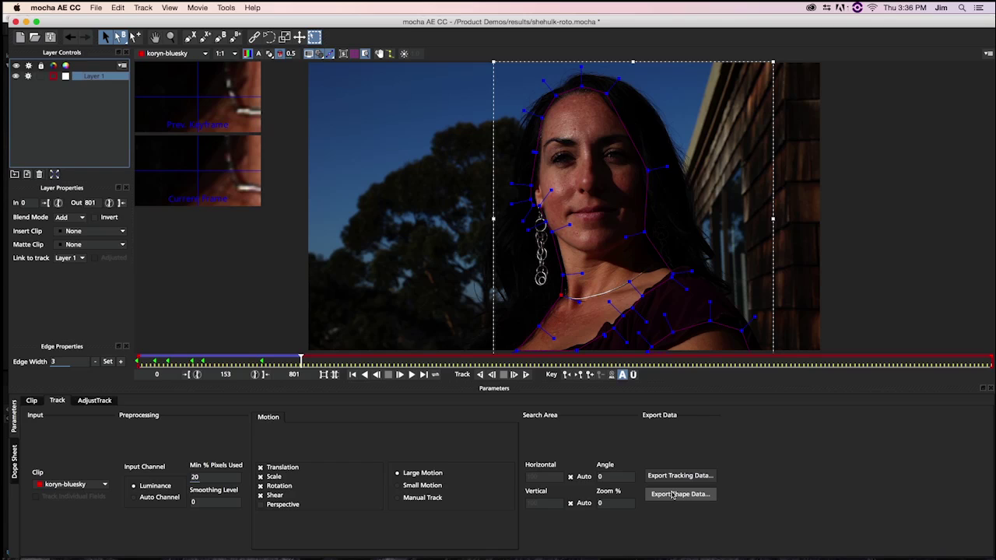
{"action": "left_click", "coordinate": [674, 497]}
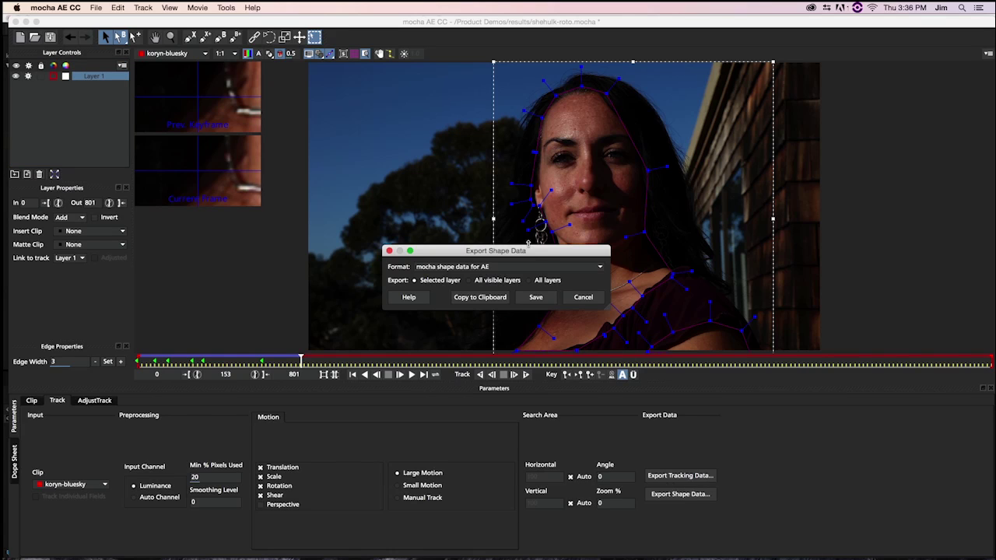
{"action": "left_click", "coordinate": [533, 267]}
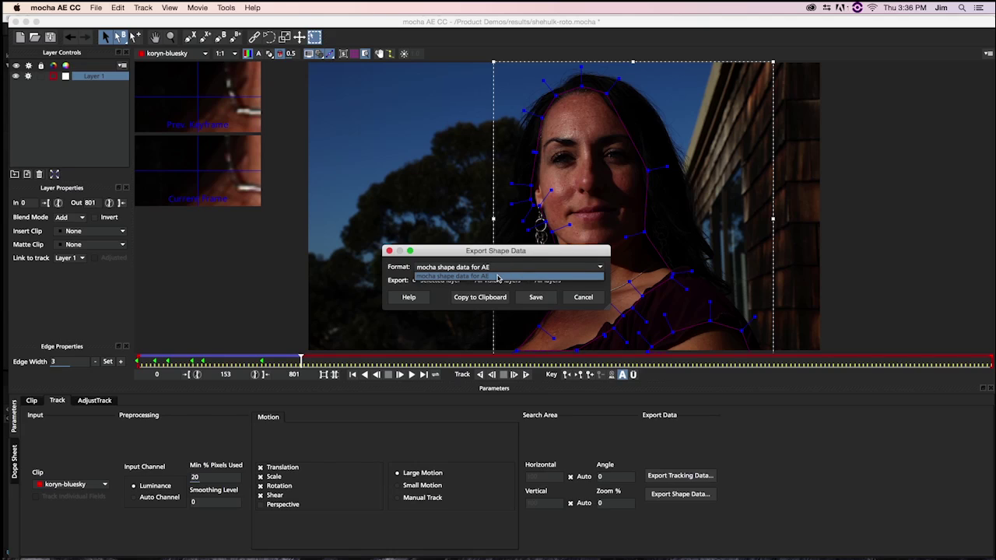
{"action": "left_click", "coordinate": [497, 277]}
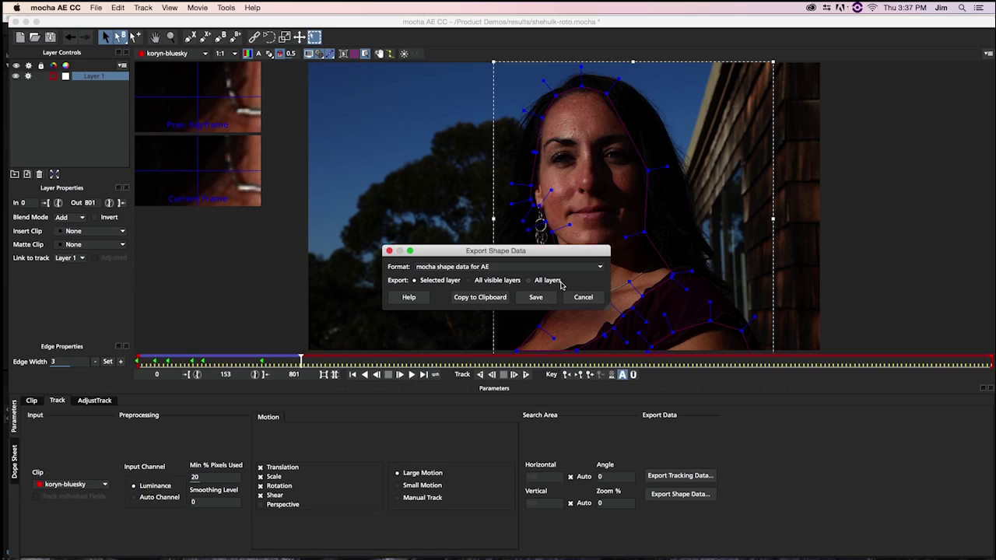
{"action": "left_click", "coordinate": [473, 298]}
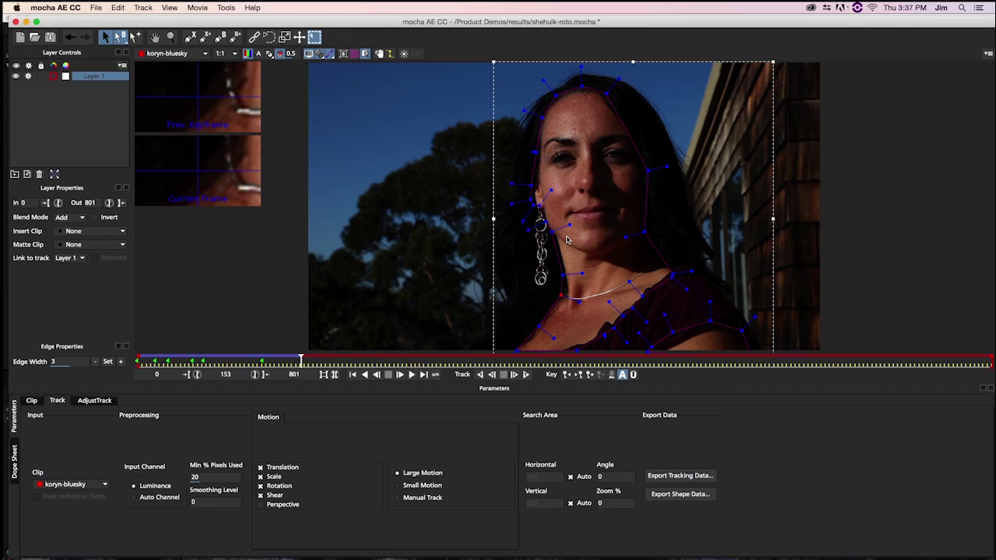
{"action": "key", "text": "super+Tab"}
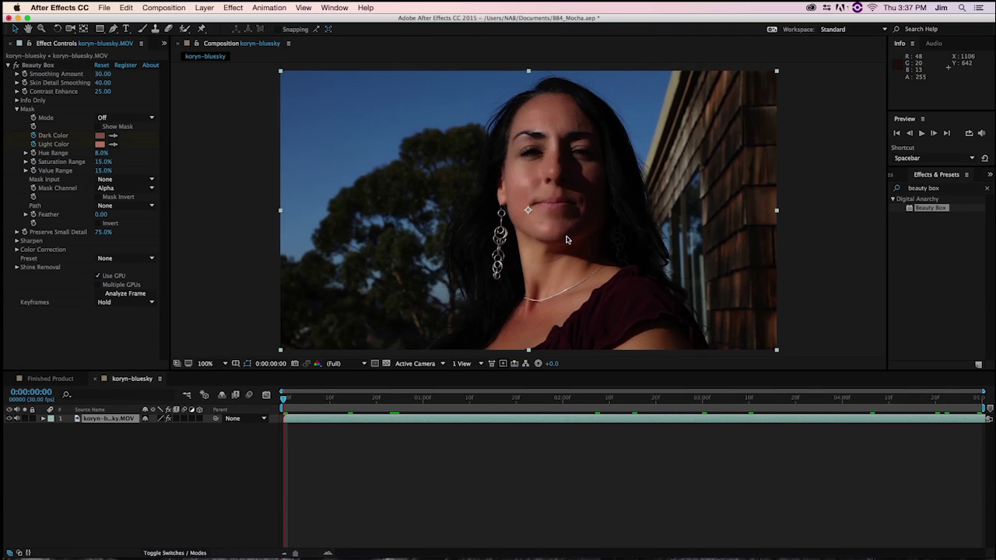
Paste the Layer 1 mocha mask onto the koryn-bluesky.MOV layer via Edit > Paste mocha mask
{"action": "left_click", "coordinate": [113, 421]}
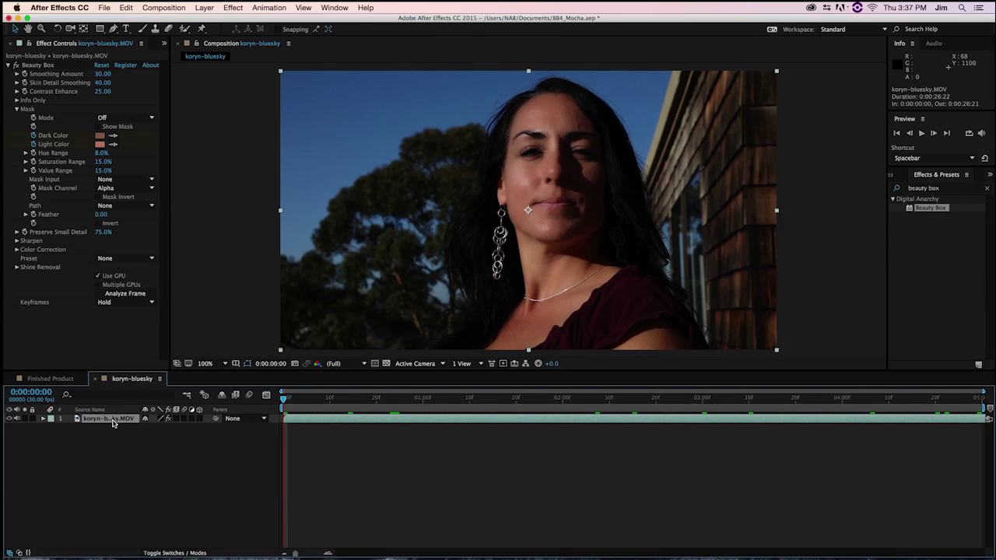
{"action": "left_click", "coordinate": [126, 7]}
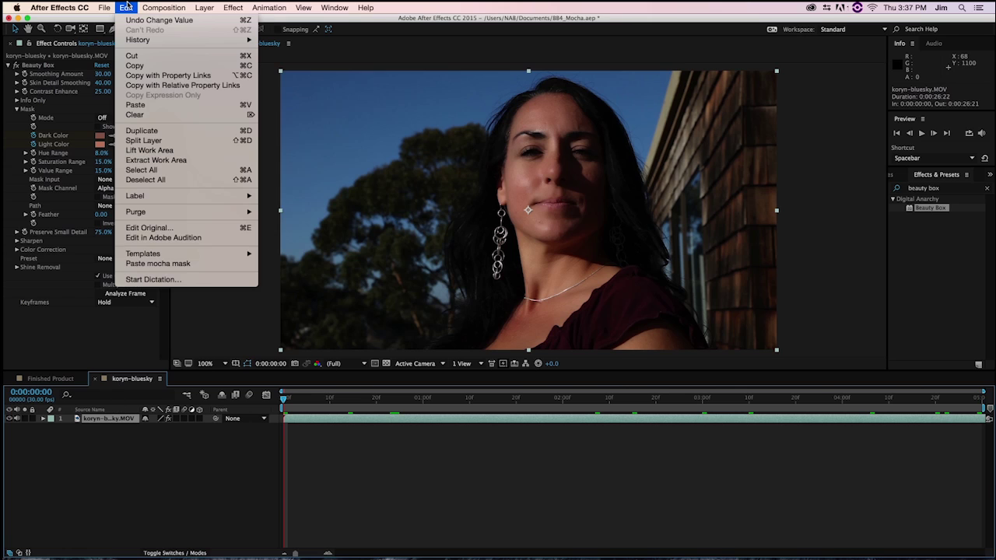
{"action": "left_click", "coordinate": [181, 266]}
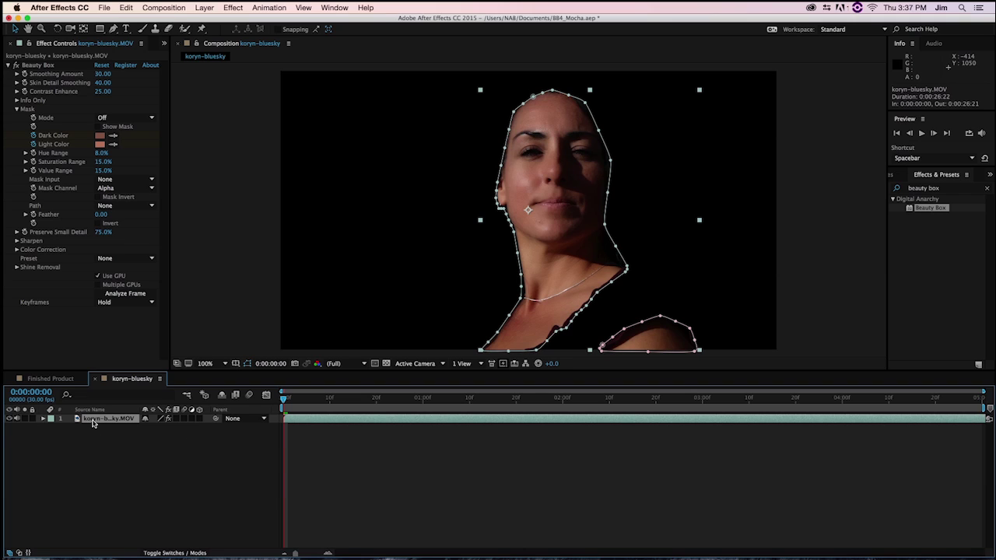
{"action": "key", "text": "u"}
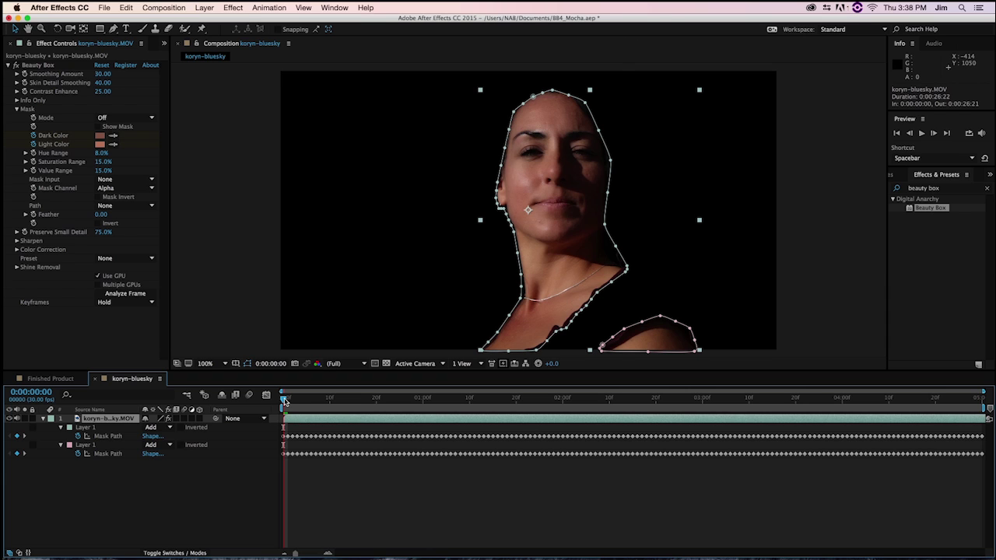
Confirm the first pasted Layer 1 mask's mode stays set to Add
{"action": "key", "text": "super+Tab"}
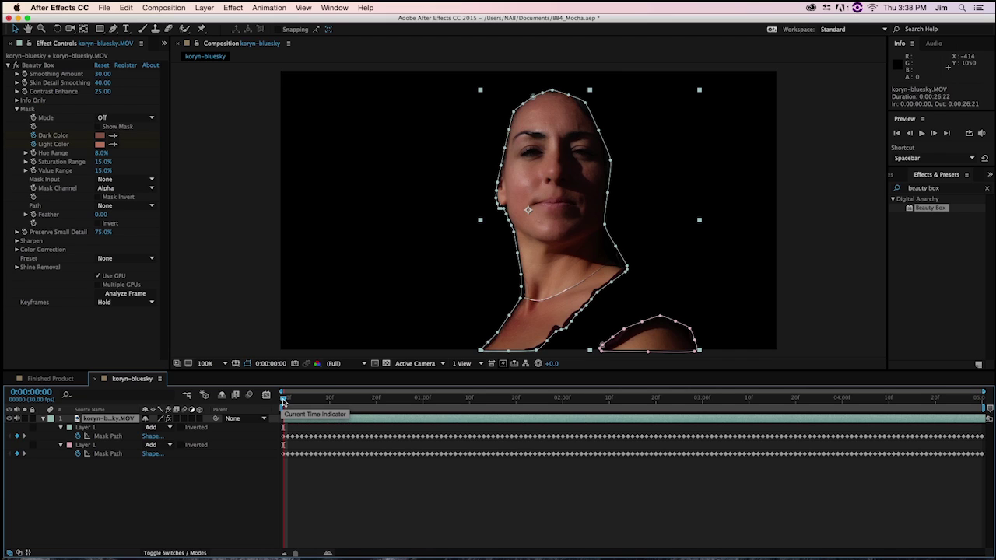
{"action": "left_click", "coordinate": [150, 428]}
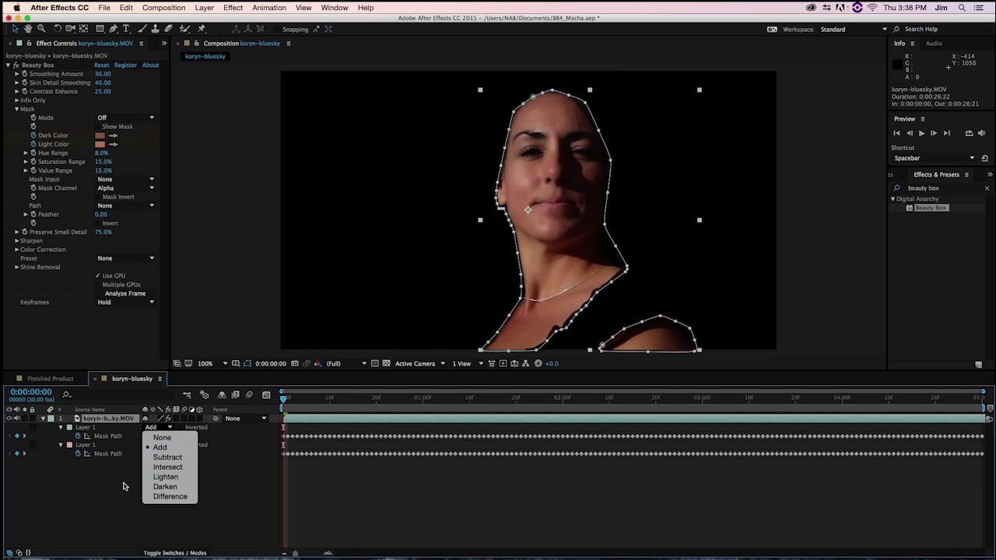
{"action": "left_click", "coordinate": [123, 486]}
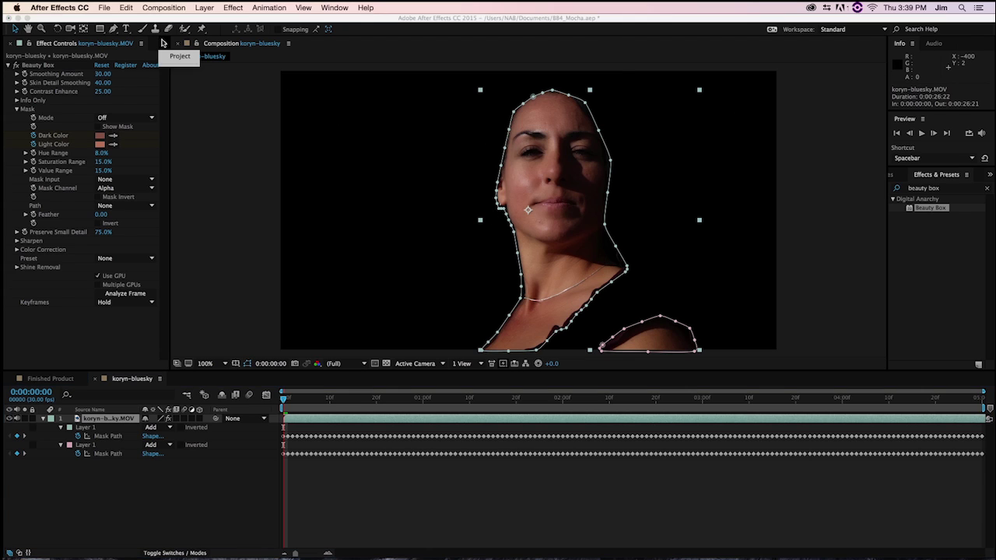
Drag koryn-bluesky.MOV from the Project panel into the timeline as an unmasked layer 2
{"action": "left_click", "coordinate": [170, 55]}
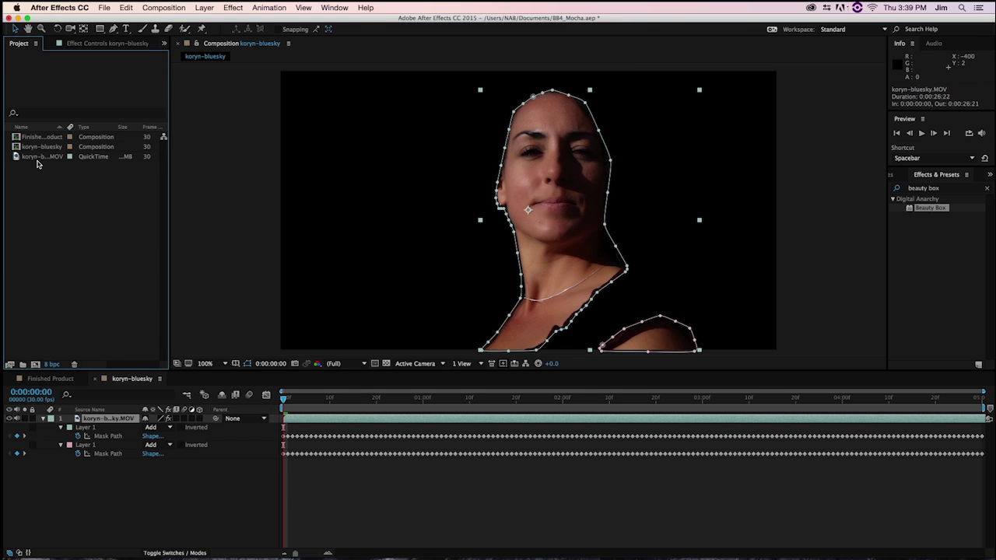
{"action": "left_click", "coordinate": [37, 159]}
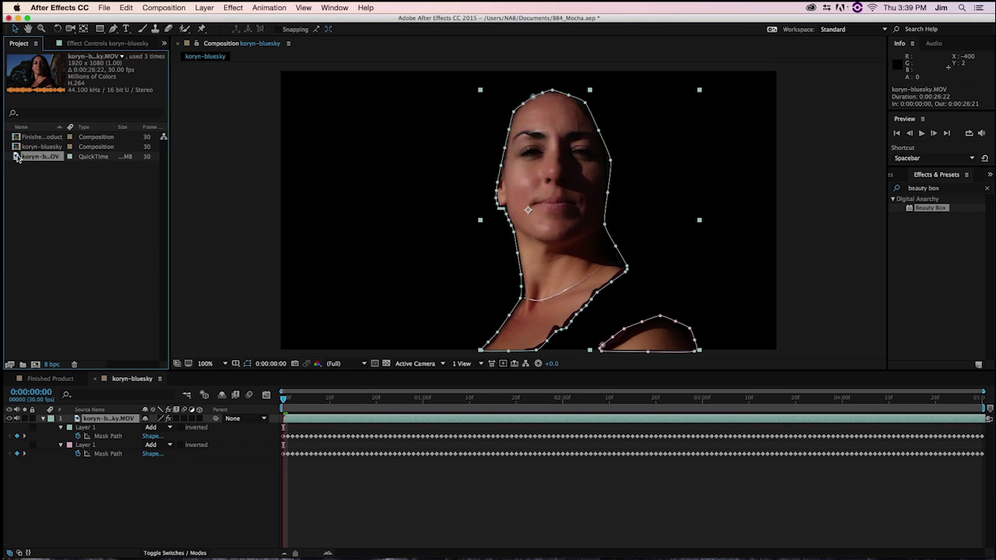
{"action": "left_click_drag", "start_coordinate": [17, 158], "coordinate": [109, 516]}
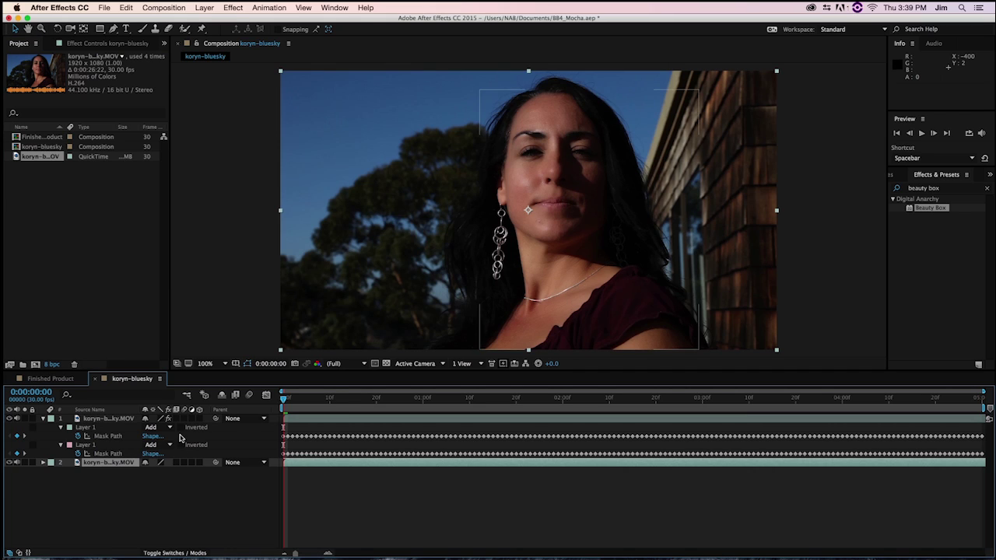
Show the Beauty Box effect settings and the first mask's Feather, Opacity and Expansion properties
{"action": "left_click", "coordinate": [128, 421]}
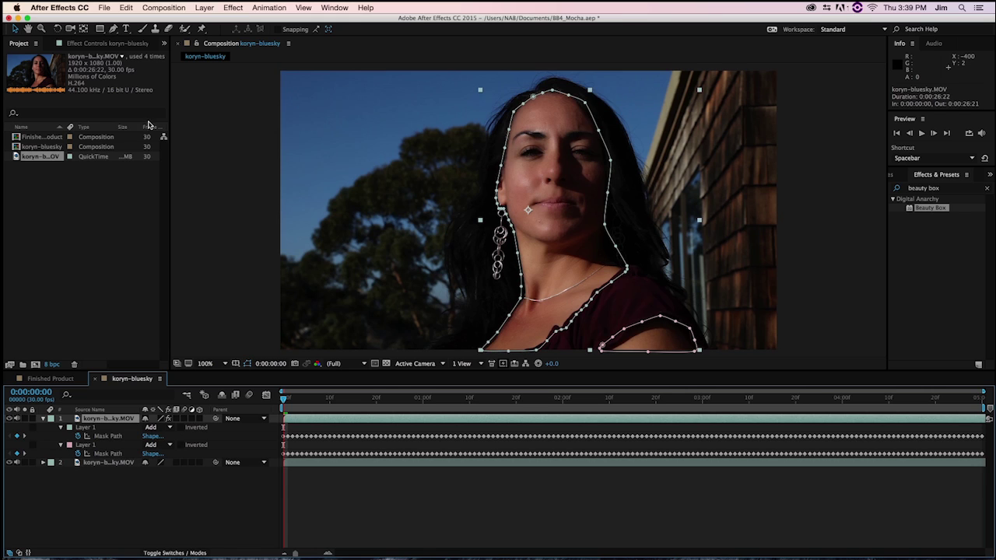
{"action": "left_click", "coordinate": [115, 43]}
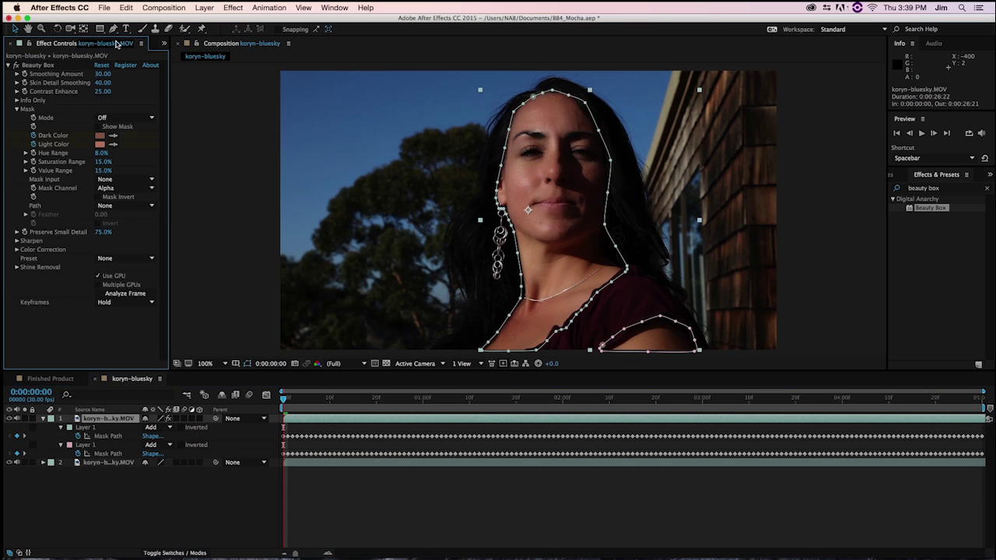
{"action": "left_click", "coordinate": [62, 428]}
{"action": "left_click", "coordinate": [62, 428]}
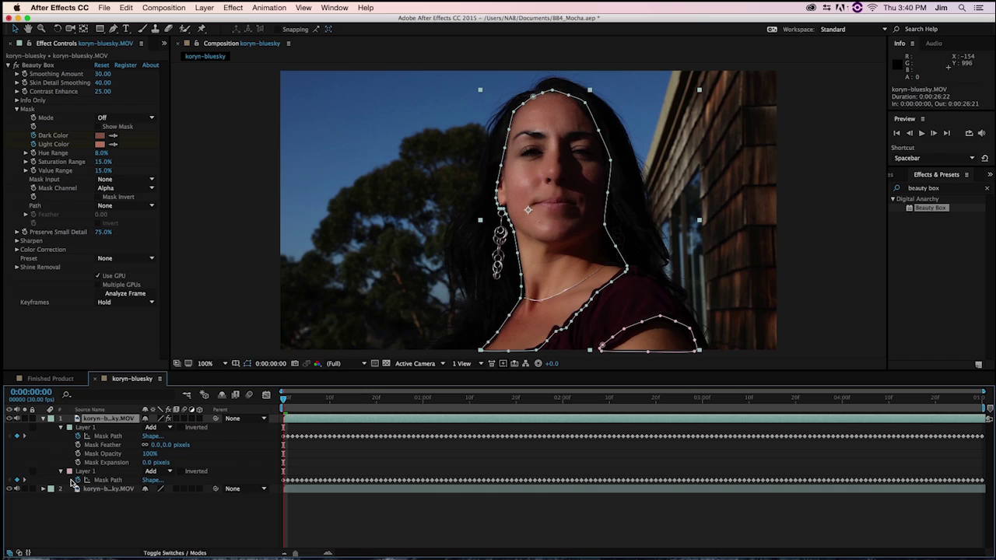
Feather the first mask by 35 pixels and turn on Beauty Box's Show Mask preview
{"action": "left_click", "coordinate": [153, 445]}
{"action": "type", "text": "35"}
{"action": "key", "text": "Return"}
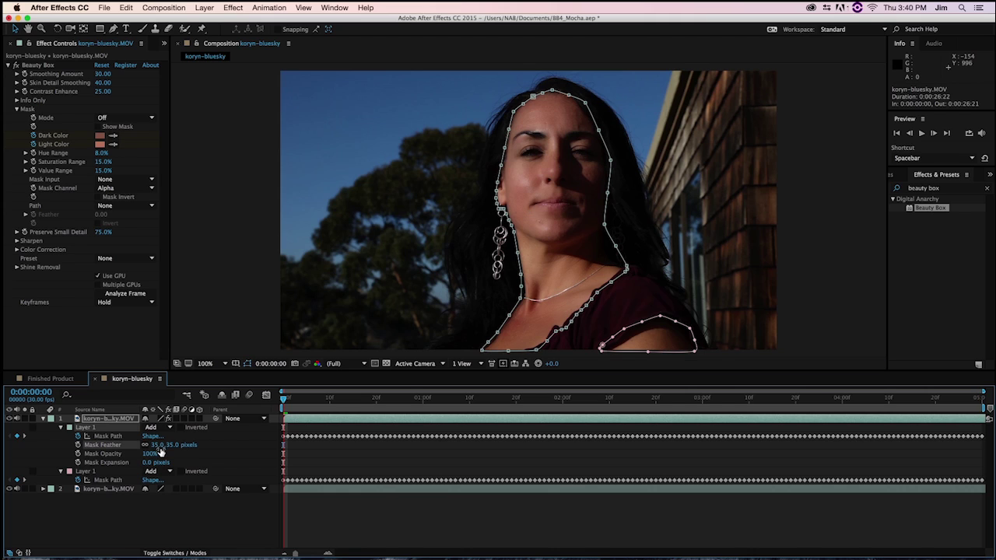
{"action": "left_click", "coordinate": [98, 127]}
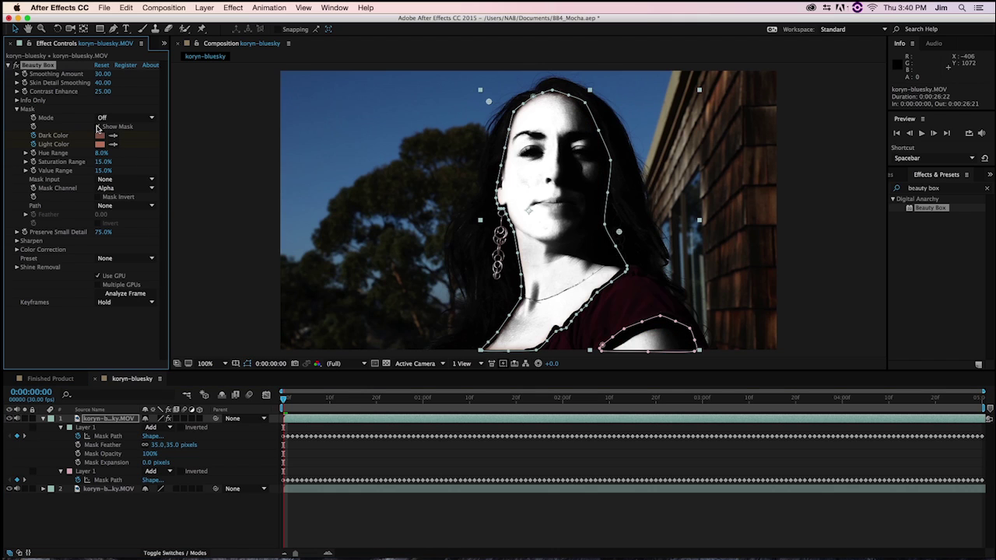
{"action": "left_click", "coordinate": [543, 99]}
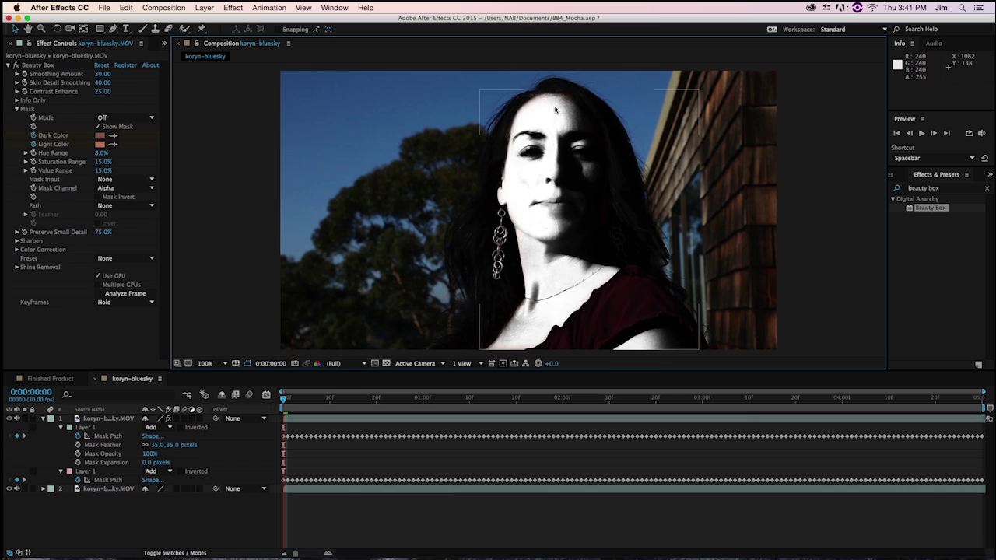
Compare by setting the first mask's feather to 0, playing and scrubbing to a later frame
{"action": "left_click", "coordinate": [156, 445]}
{"action": "type", "text": "0"}
{"action": "key", "text": "Return"}
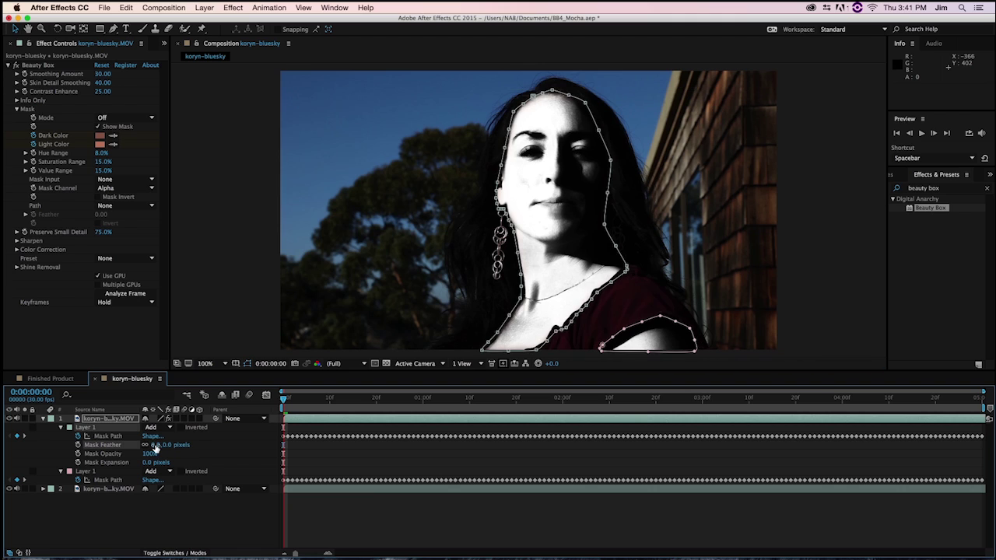
{"action": "left_click", "coordinate": [494, 106]}
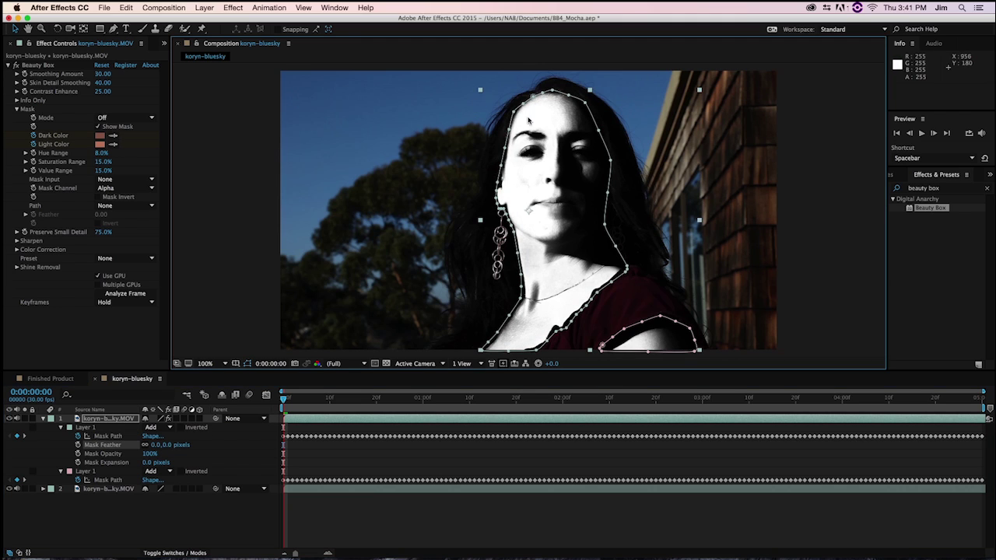
{"action": "key", "text": "space"}
{"action": "left_click_drag", "start_coordinate": [314, 400], "coordinate": [400, 397]}
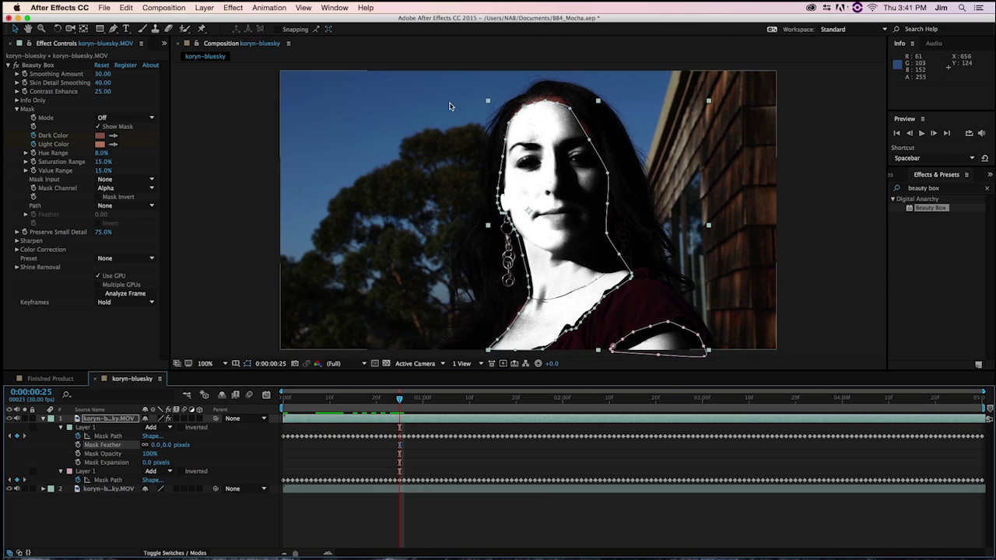
{"action": "left_click", "coordinate": [252, 138]}
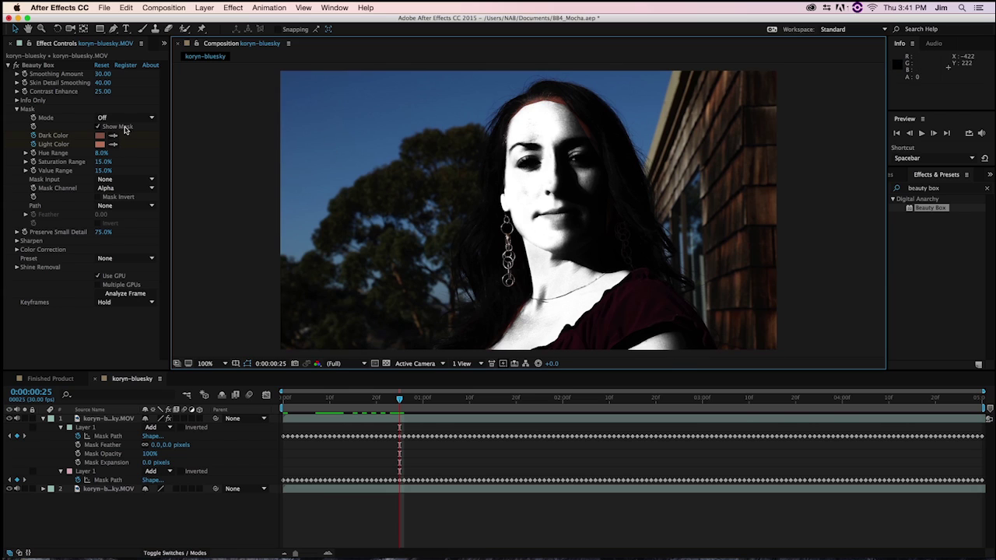
Restore the first mask's 35-pixel feather and inspect the softened edge in the viewer
{"action": "left_click", "coordinate": [156, 445]}
{"action": "type", "text": "35"}
{"action": "key", "text": "Return"}
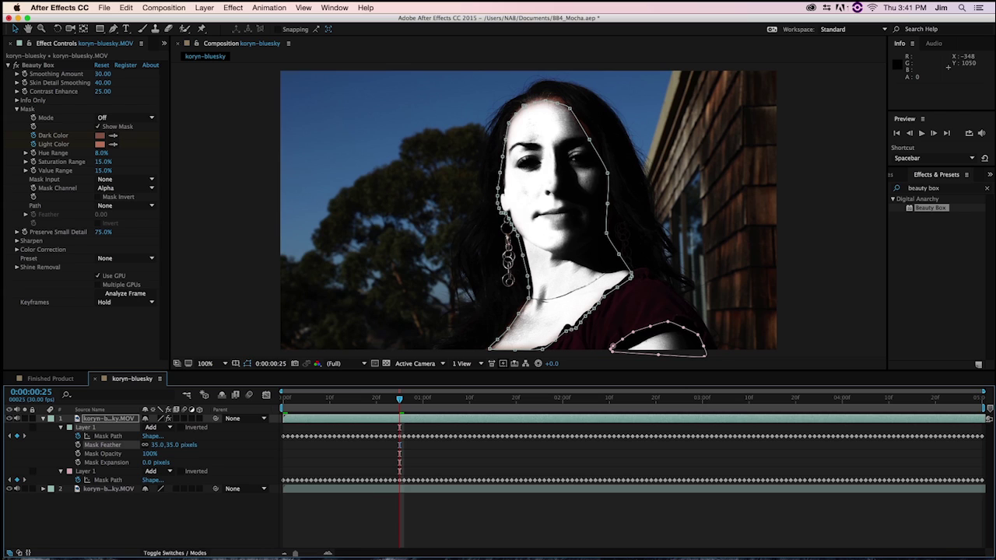
{"action": "left_click", "coordinate": [204, 322]}
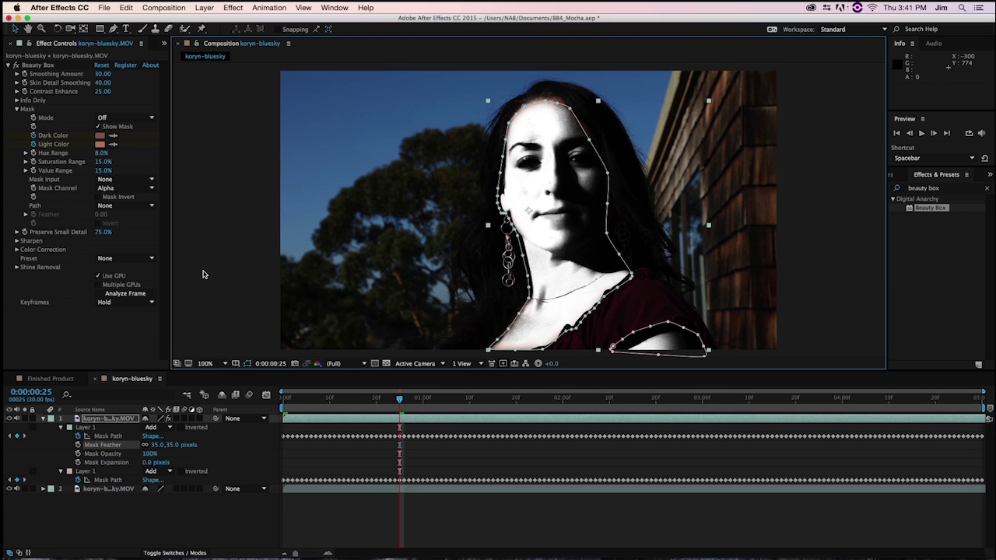
{"action": "left_click", "coordinate": [247, 225]}
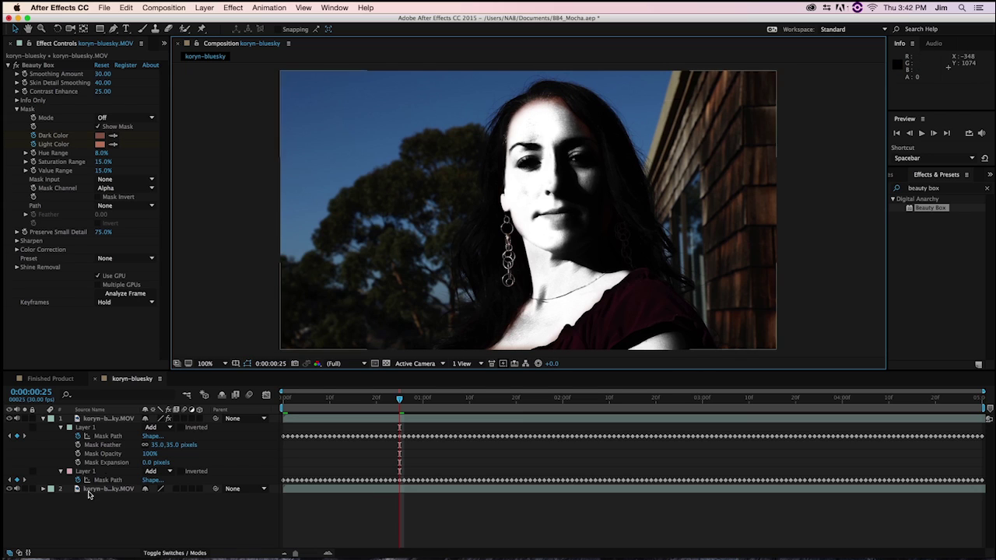
{"action": "left_click", "coordinate": [62, 473]}
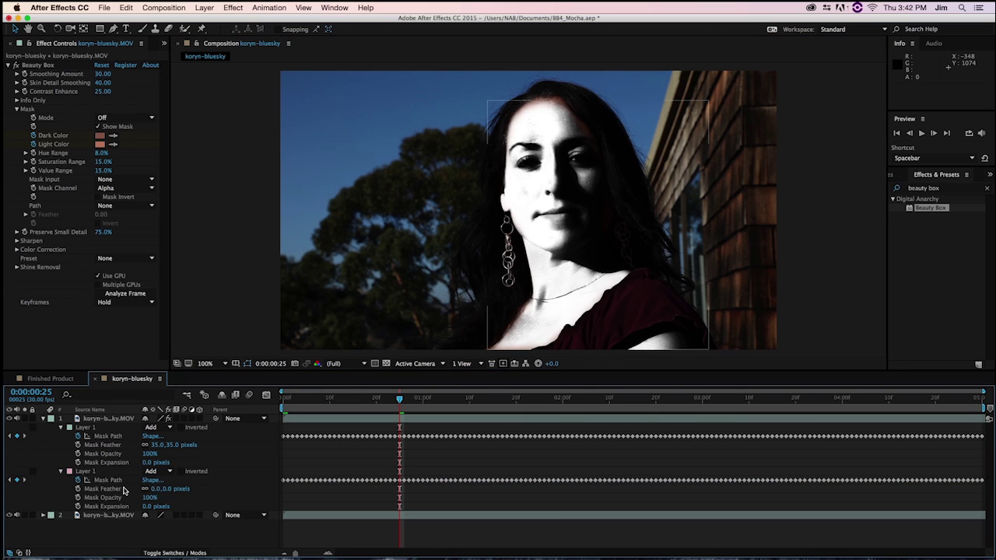
Set the second mask's feather to 35 pixels and turn off Beauty Box's Show Mask preview
{"action": "left_click", "coordinate": [154, 489]}
{"action": "type", "text": "35"}
{"action": "key", "text": "Return"}
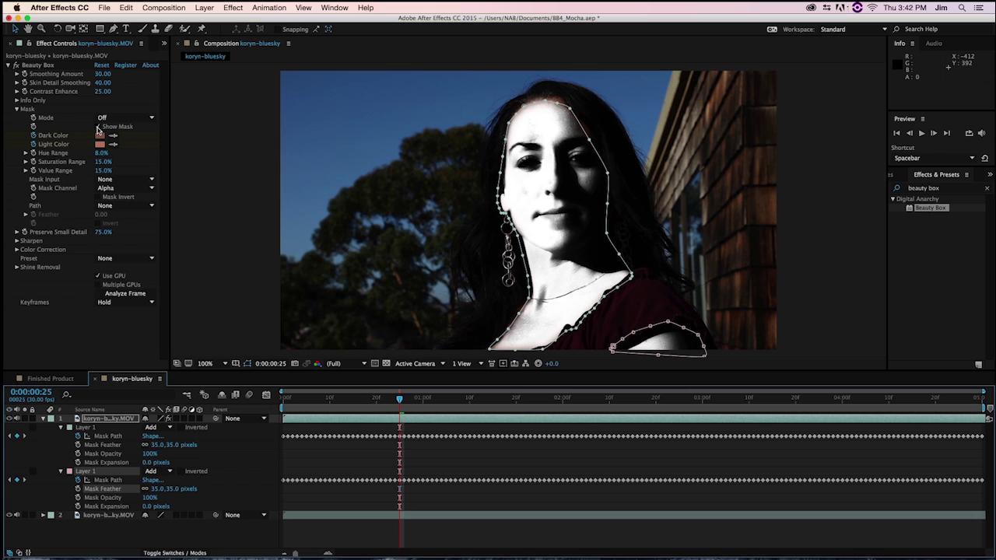
{"action": "left_click", "coordinate": [98, 127]}
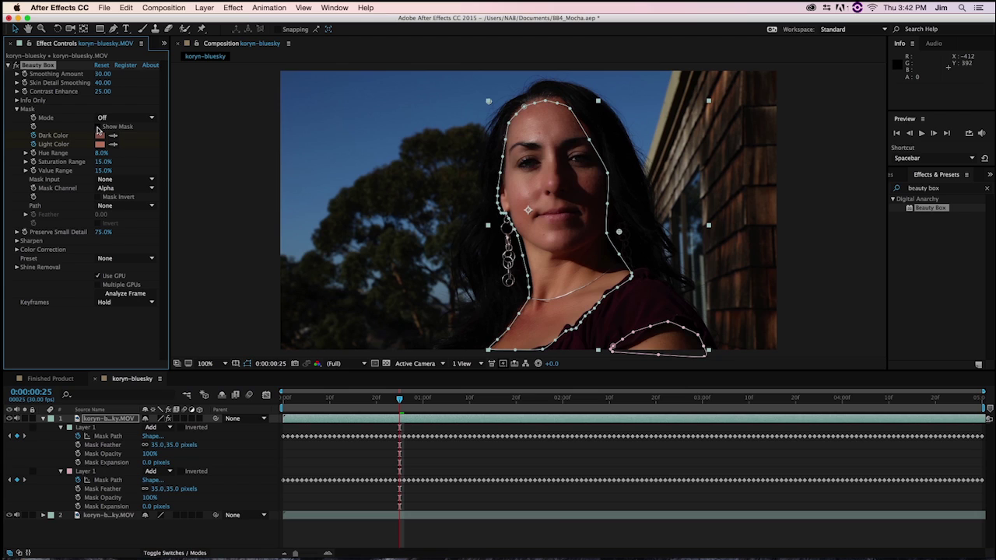
{"action": "left_click", "coordinate": [246, 184]}
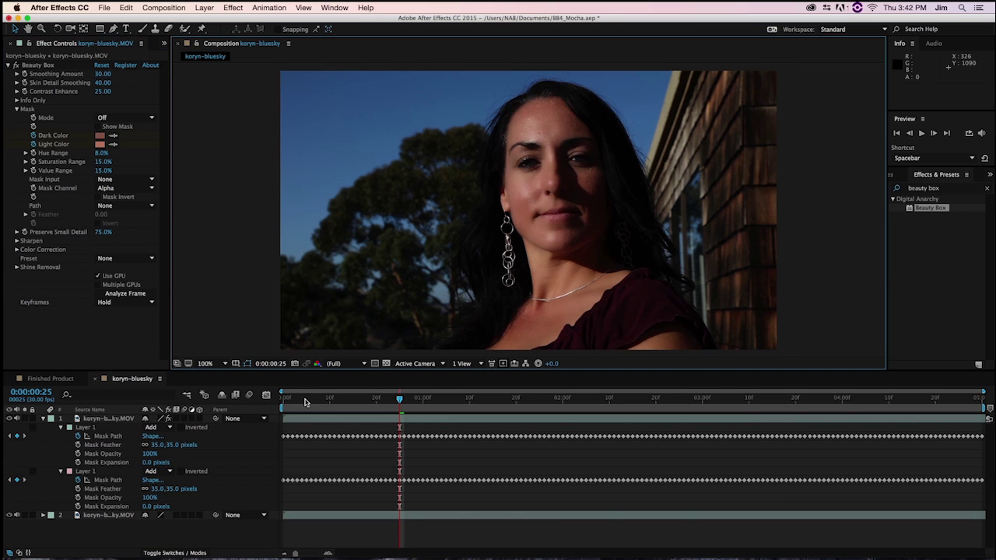
Enable Color Correction's Use Mask, set Beauty Box Adjust Hue to +67°, and preview playback
{"action": "key", "text": "Home"}
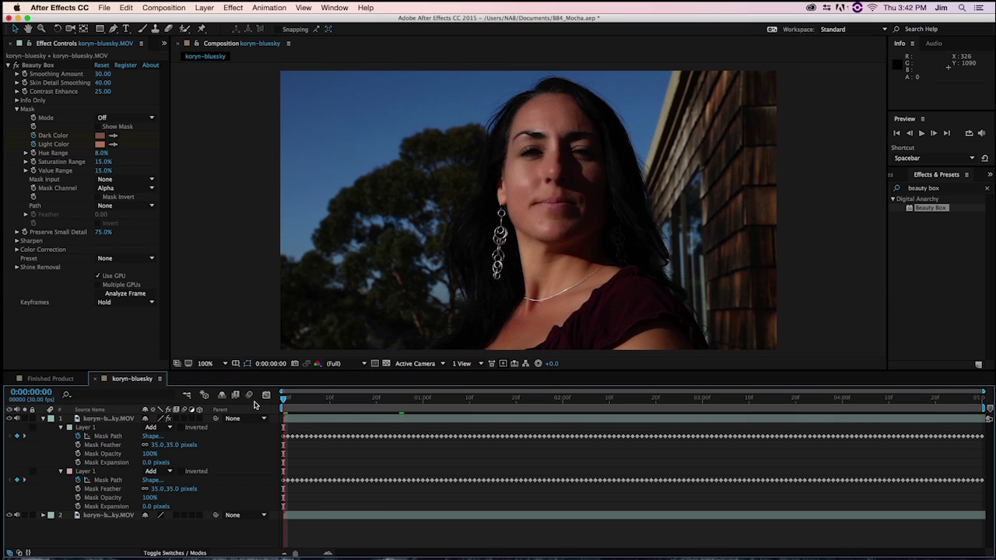
{"action": "key", "text": "space"}
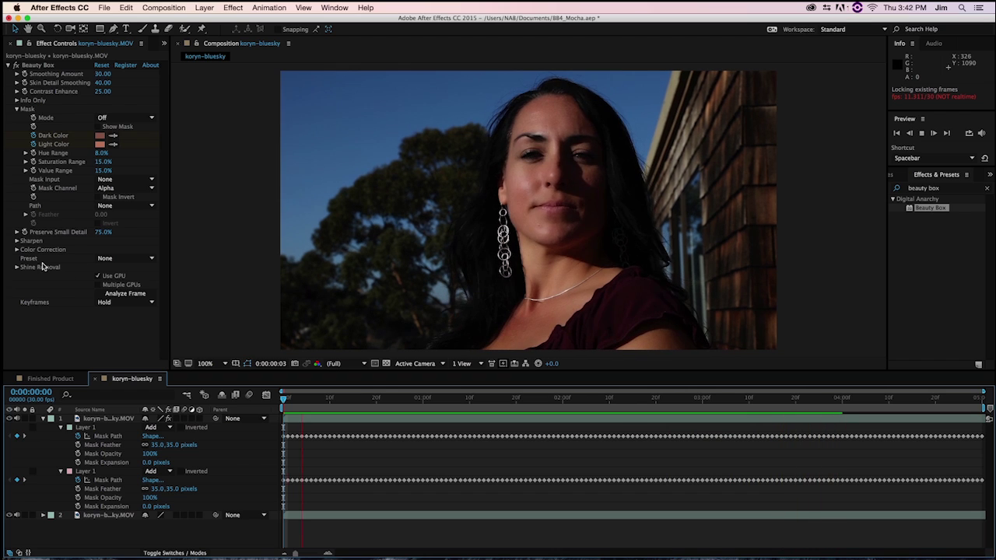
{"action": "key", "text": "space"}
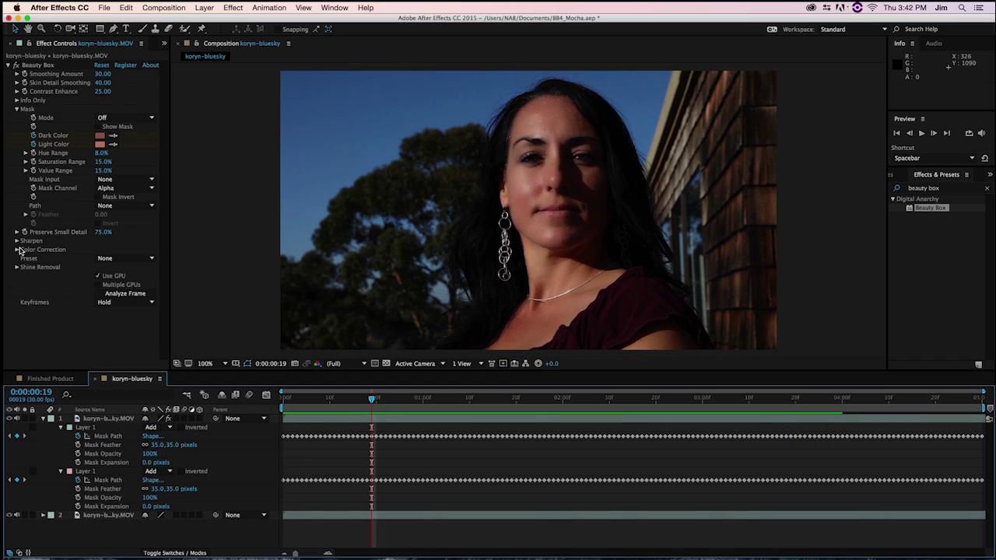
{"action": "left_click", "coordinate": [21, 250]}
{"action": "left_click", "coordinate": [17, 249]}
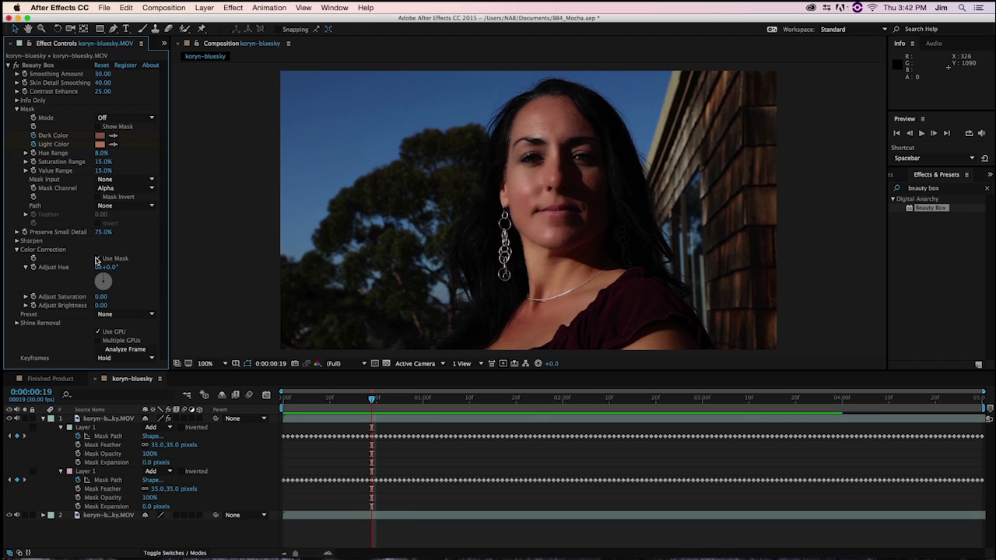
{"action": "left_click", "coordinate": [98, 260]}
{"action": "left_click_drag", "start_coordinate": [114, 267], "coordinate": [149, 266]}
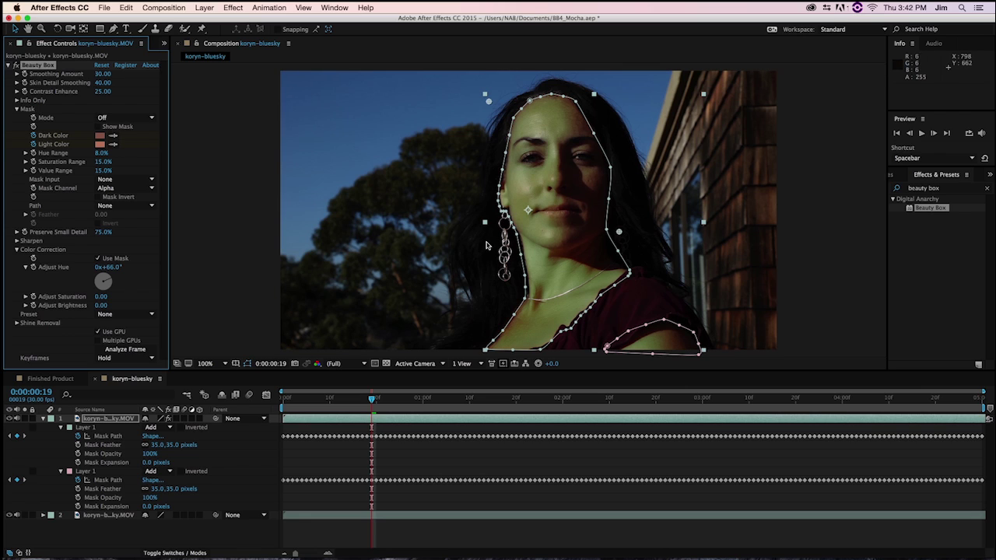
{"action": "key", "text": "space"}
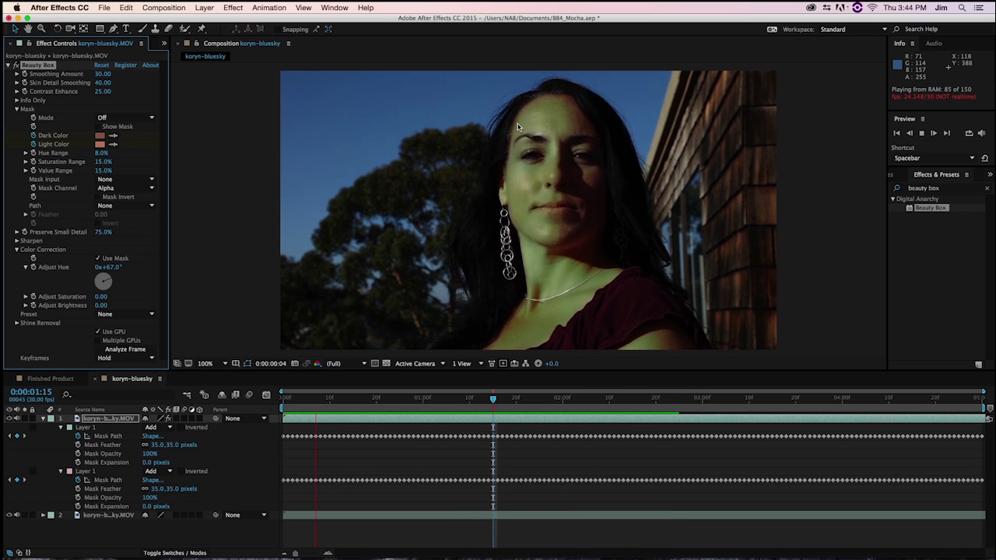
{"action": "key", "text": "super+Tab"}
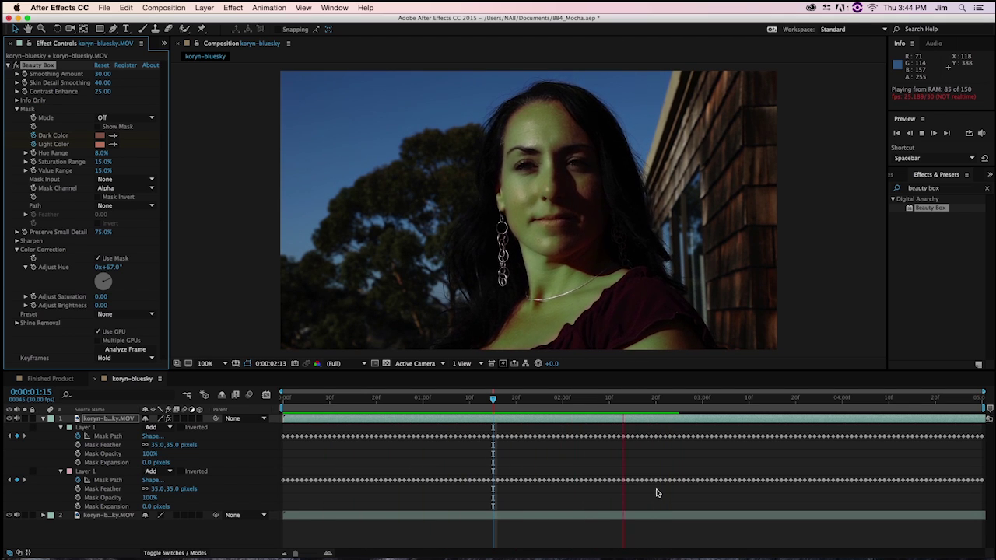
{"action": "key", "text": "space"}
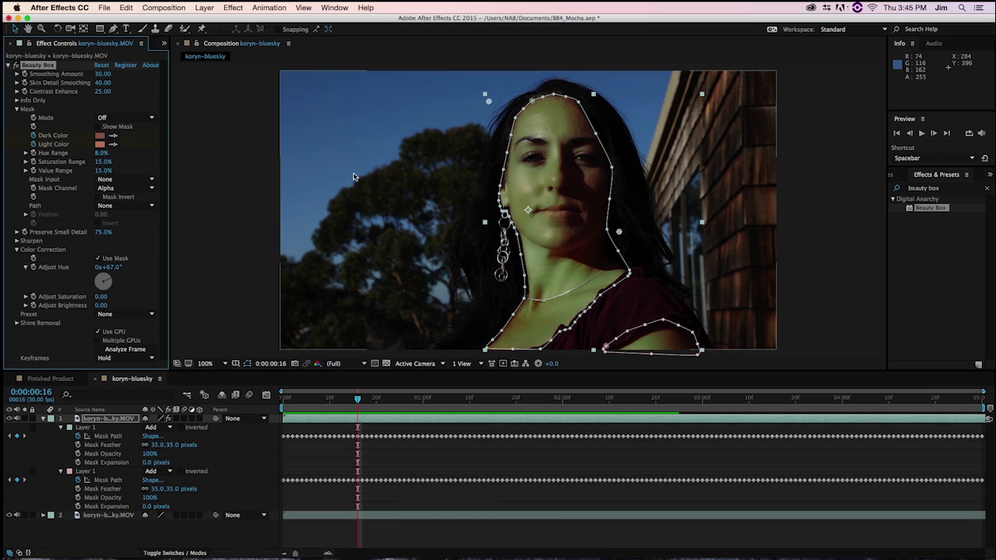